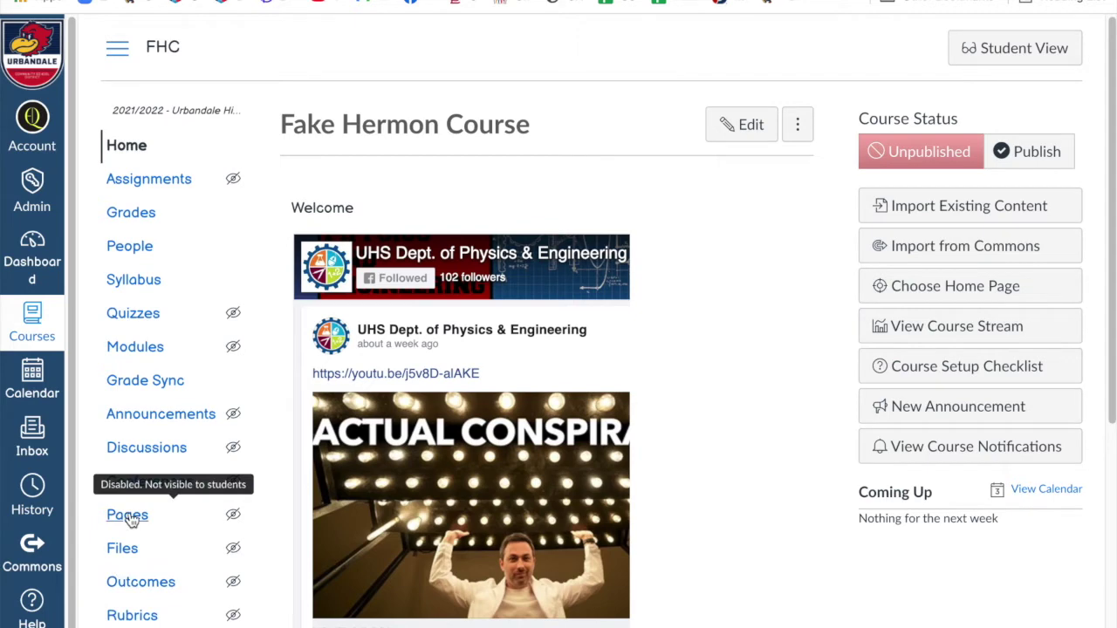
# Step: Search Canvas Commons for "U Pop" and open the U POP-UPS page resource
pyautogui.click(31, 550)
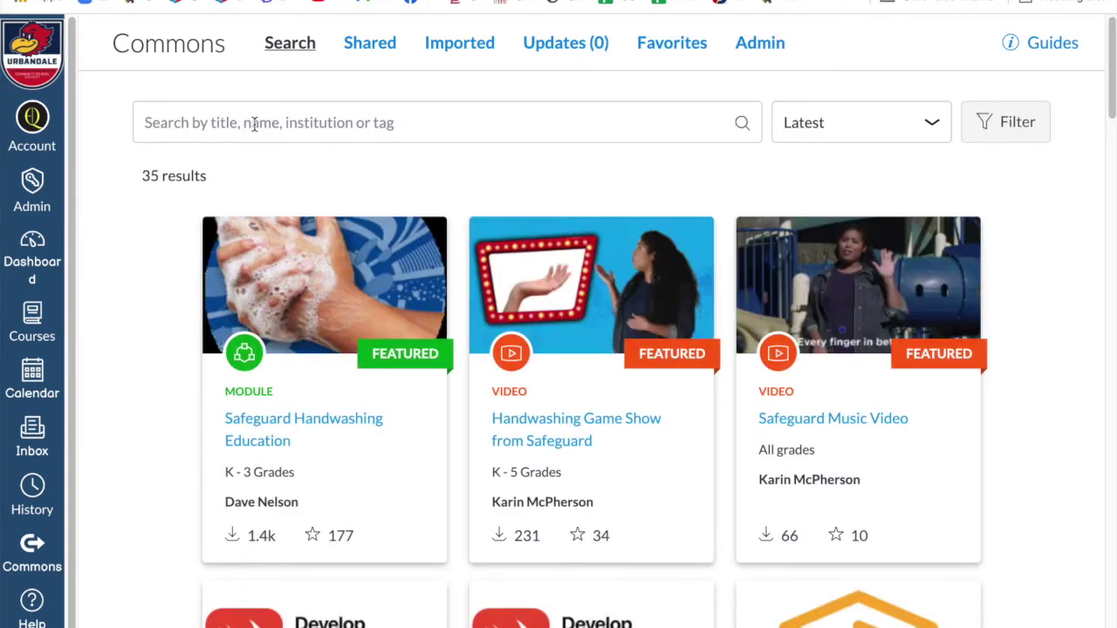
pyautogui.click(254, 124)
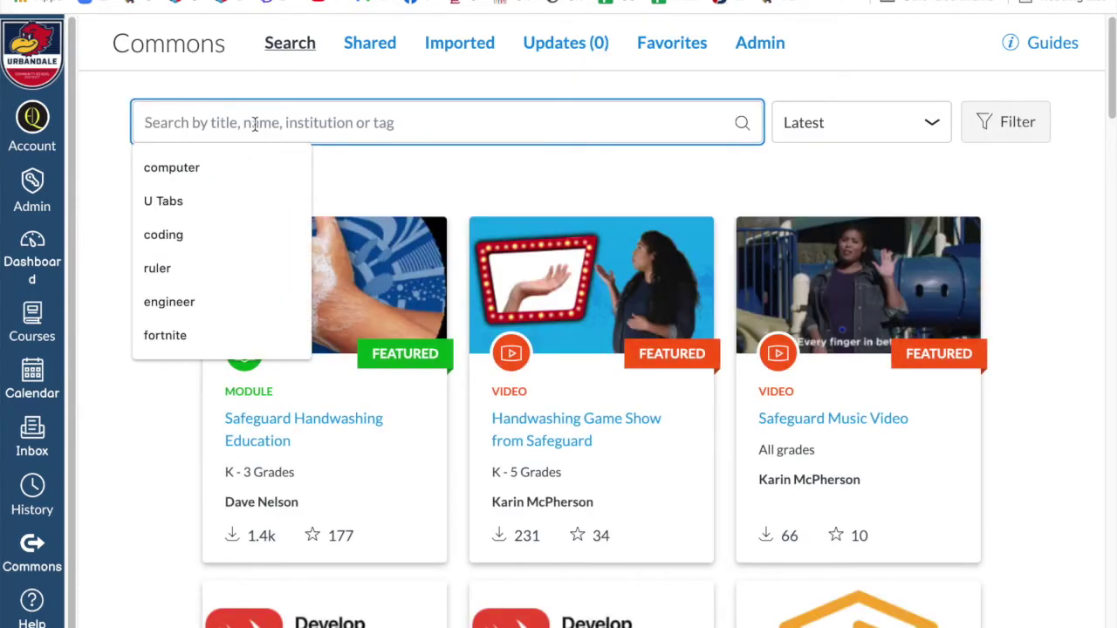
pyautogui.write('U ')
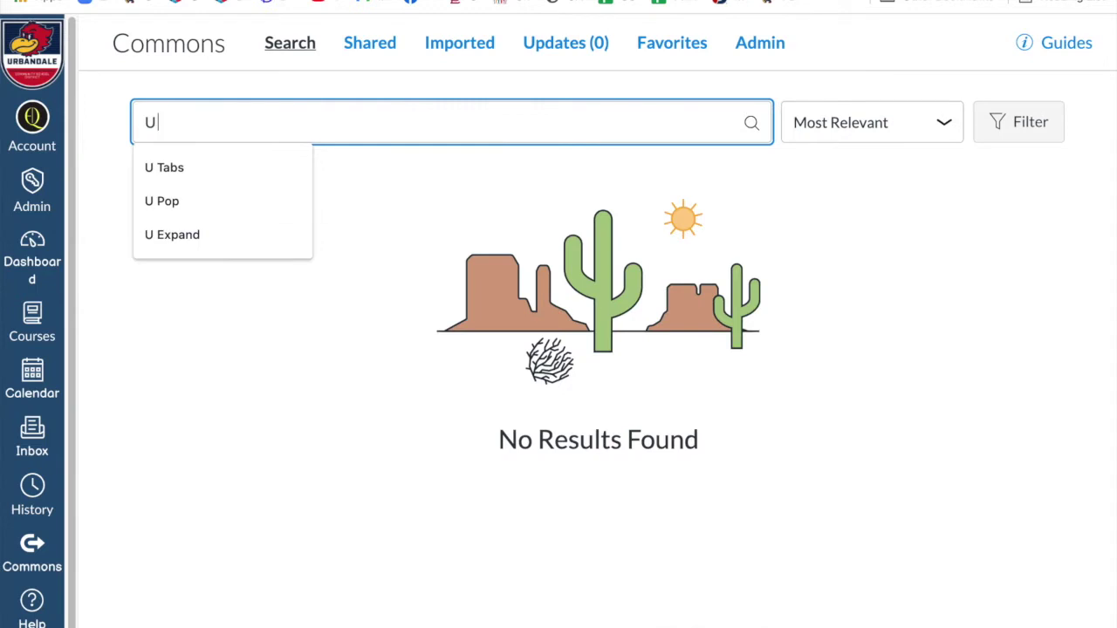
pyautogui.write('Pop')
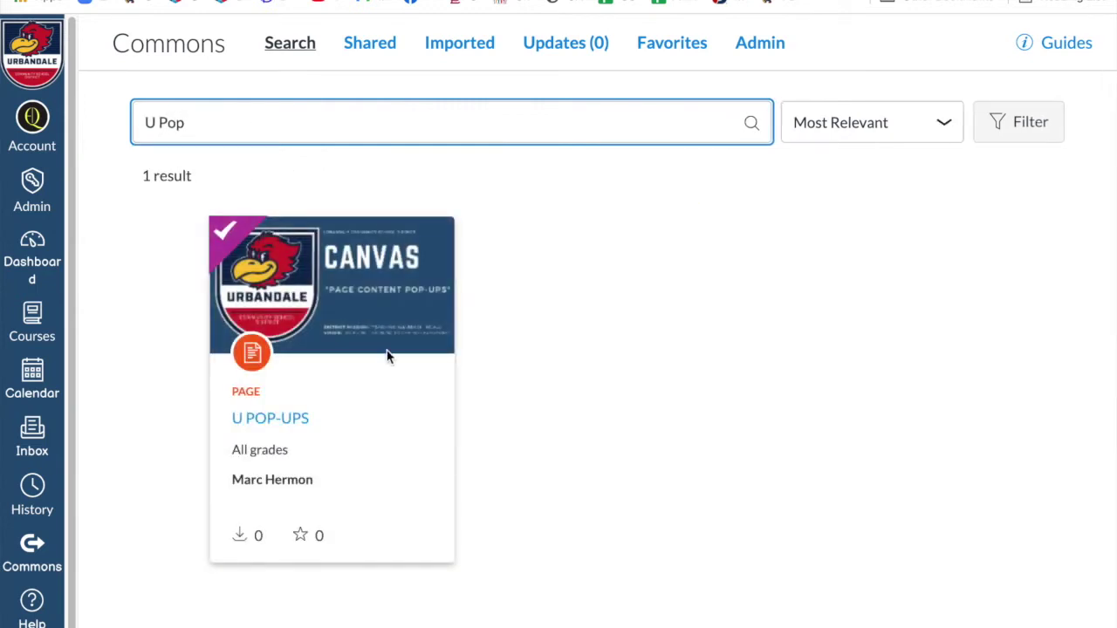
pyautogui.click(267, 425)
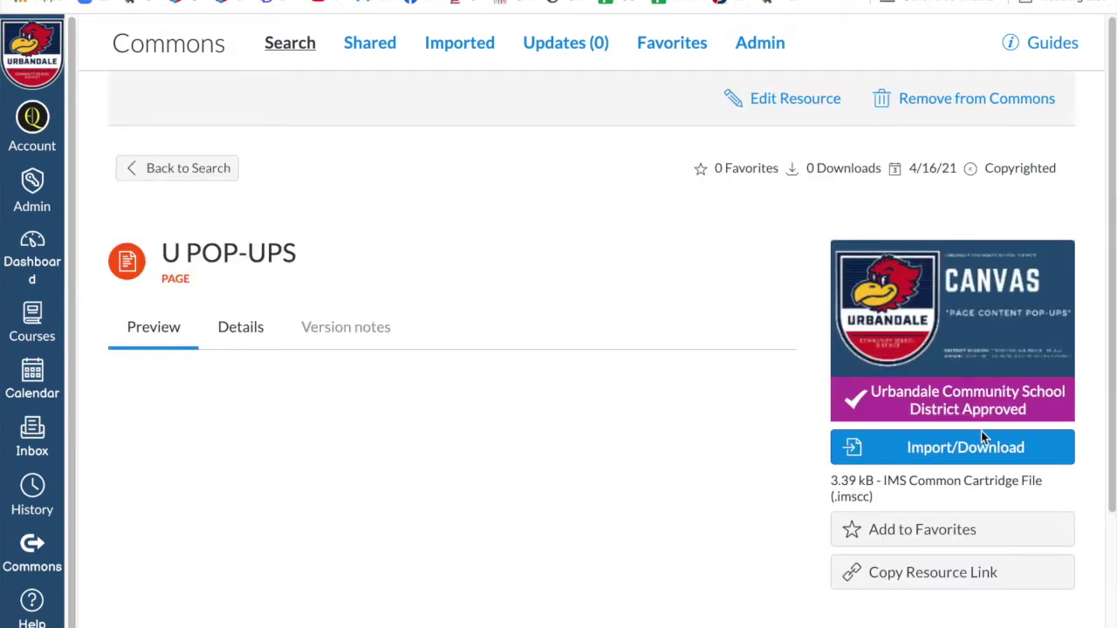
# Step: Import the U POP-UPS resource into the fake FHC course
pyautogui.click(932, 456)
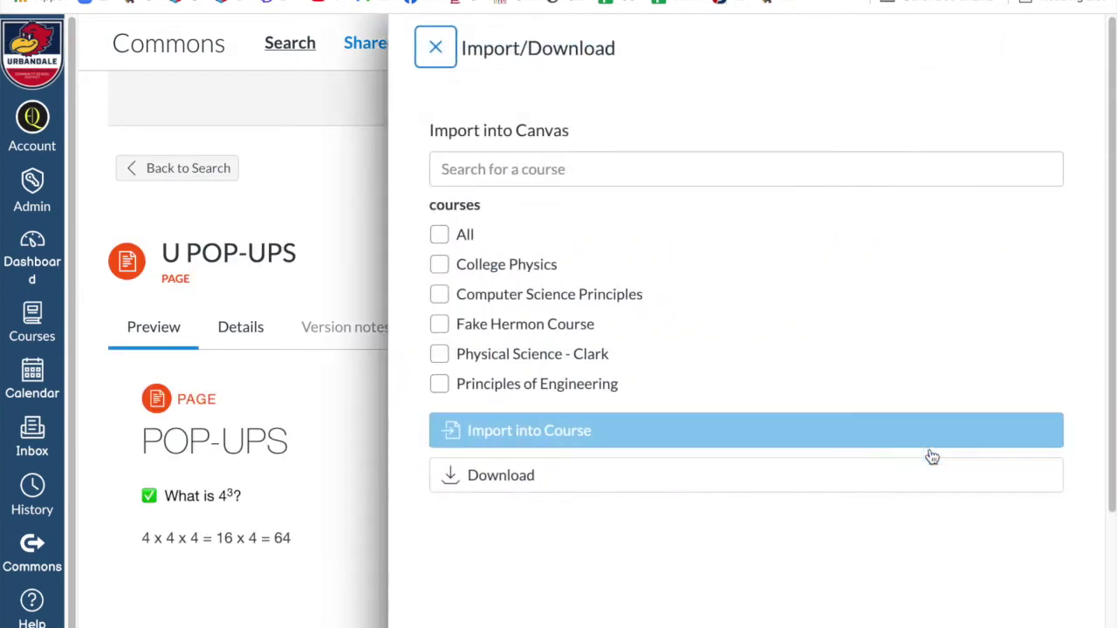
pyautogui.click(440, 324)
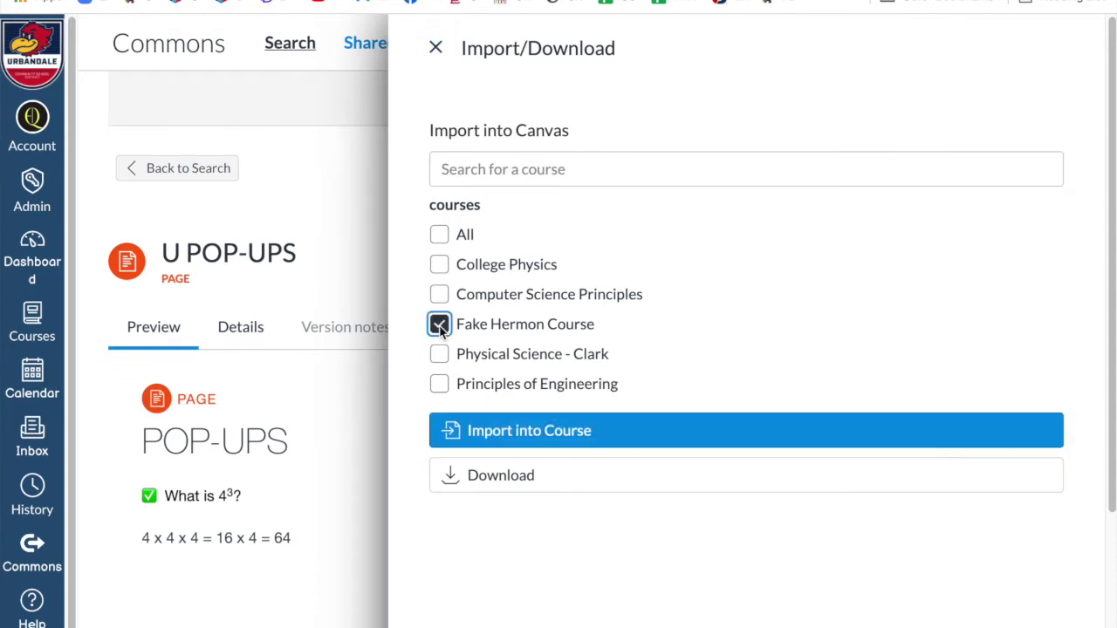
pyautogui.click(506, 433)
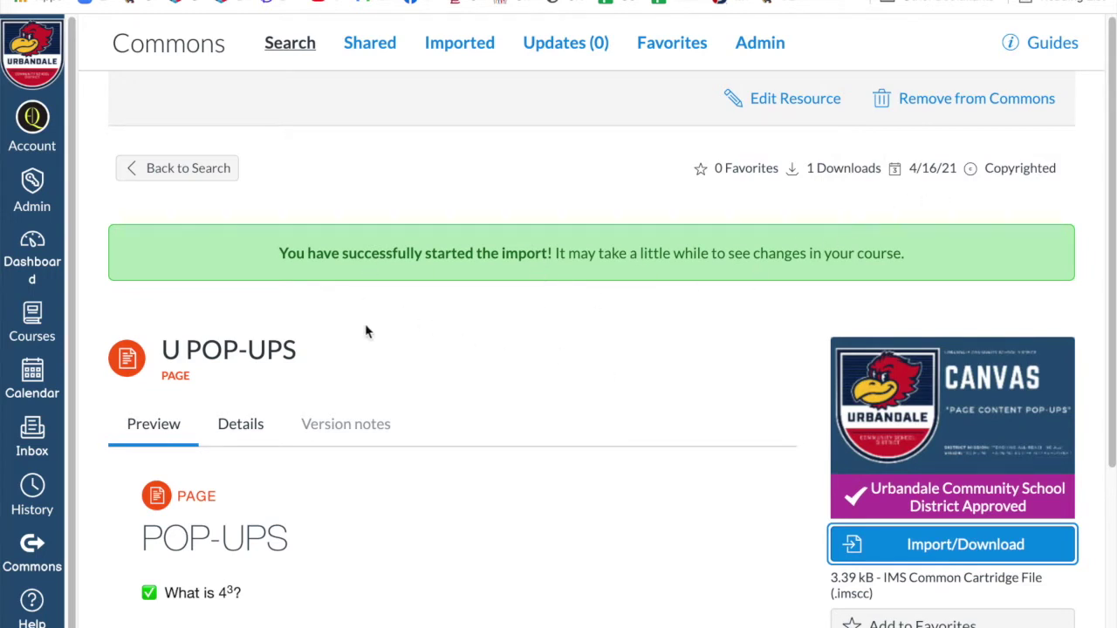
# Step: Open the fake FHC course and check the import status of the new content, reloading the list of current jobs
pyautogui.click(35, 326)
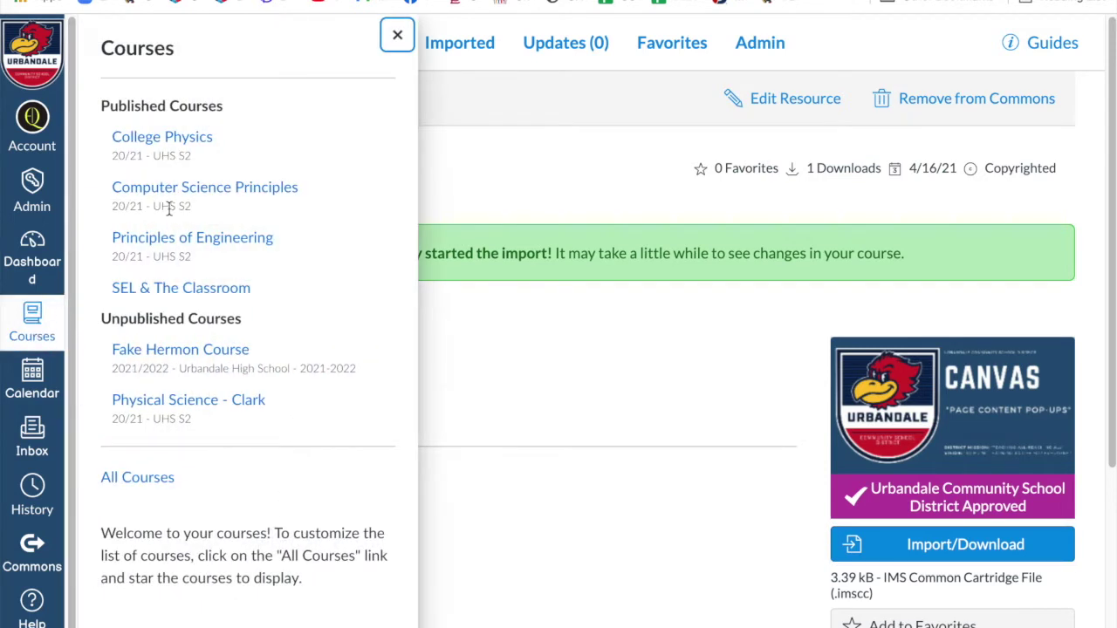
pyautogui.click(172, 357)
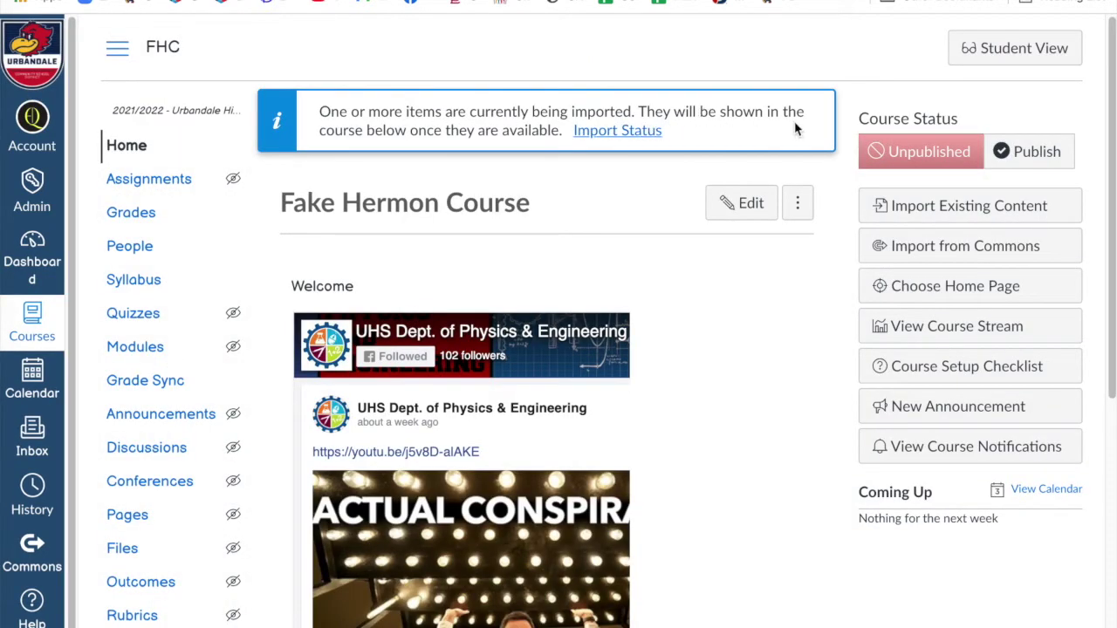
pyautogui.click(621, 133)
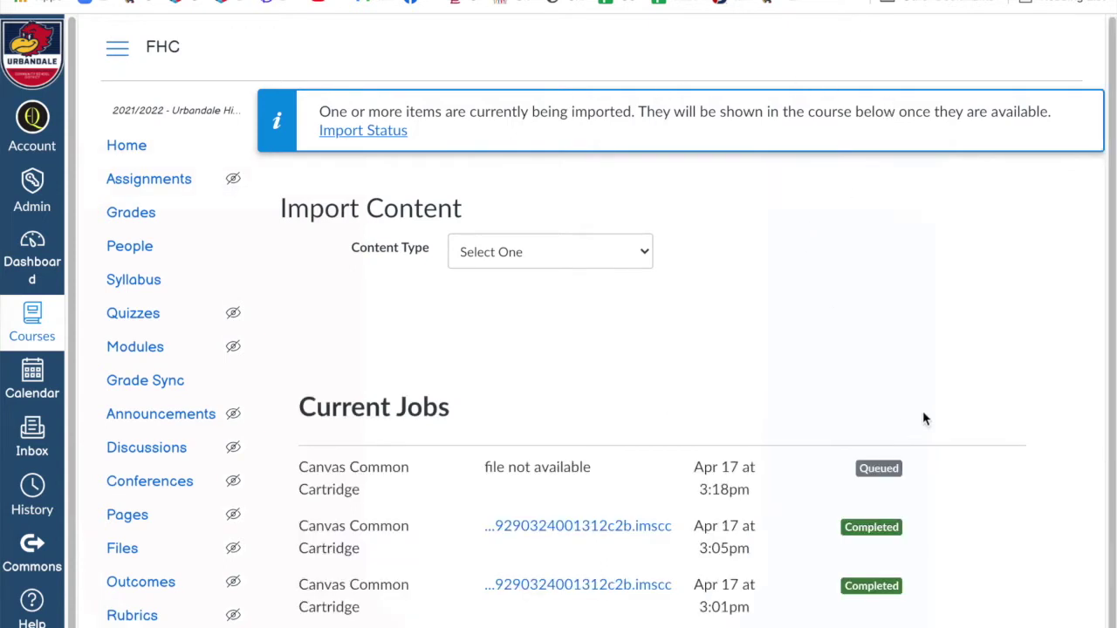
pyautogui.scroll(-1, 924, 418)
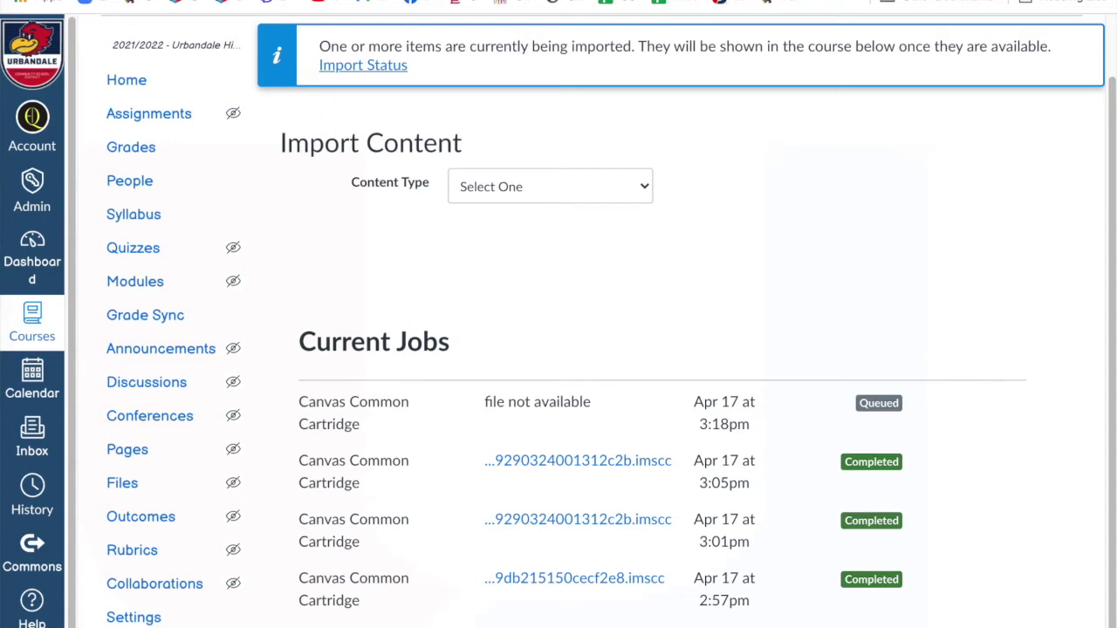
pyautogui.press('F5')
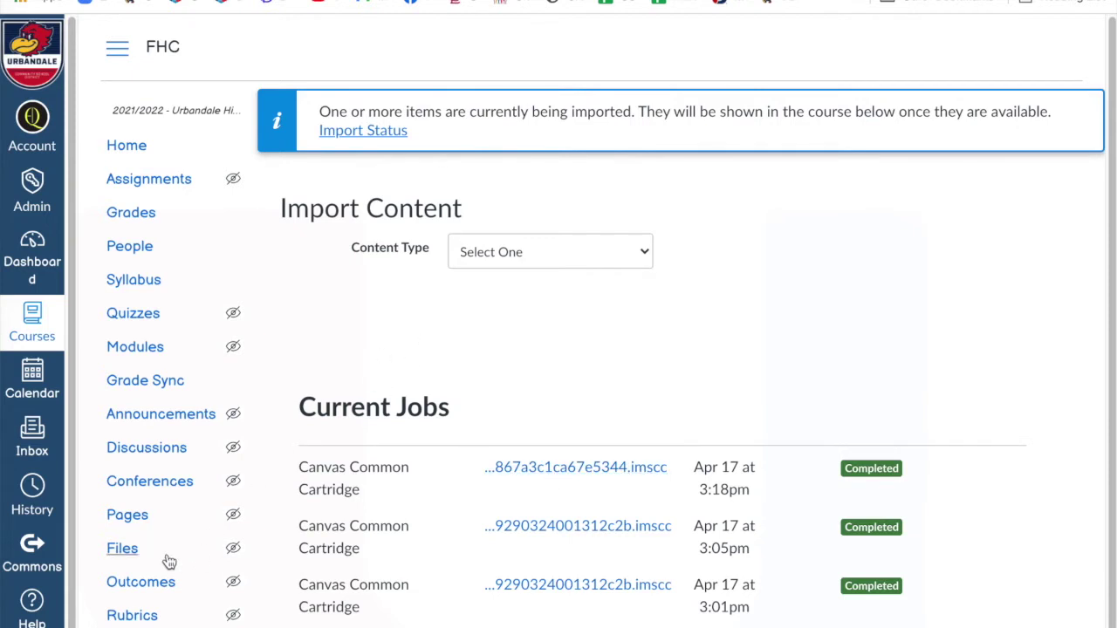
# Step: Open the imported POP-UPS page from the course's list of all pages
pyautogui.click(128, 522)
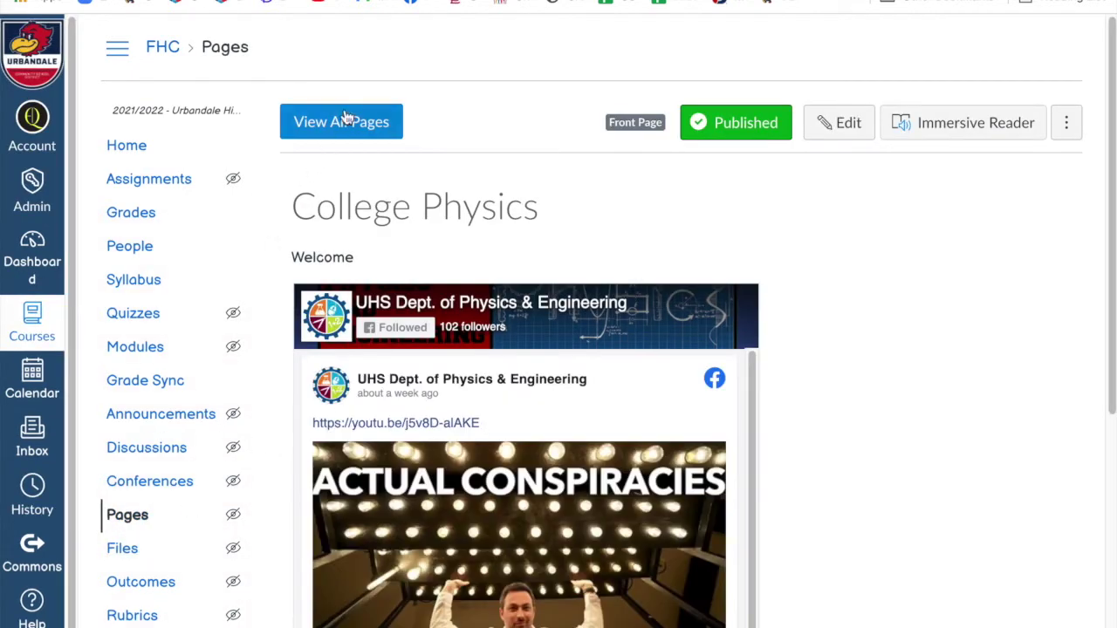
pyautogui.click(345, 121)
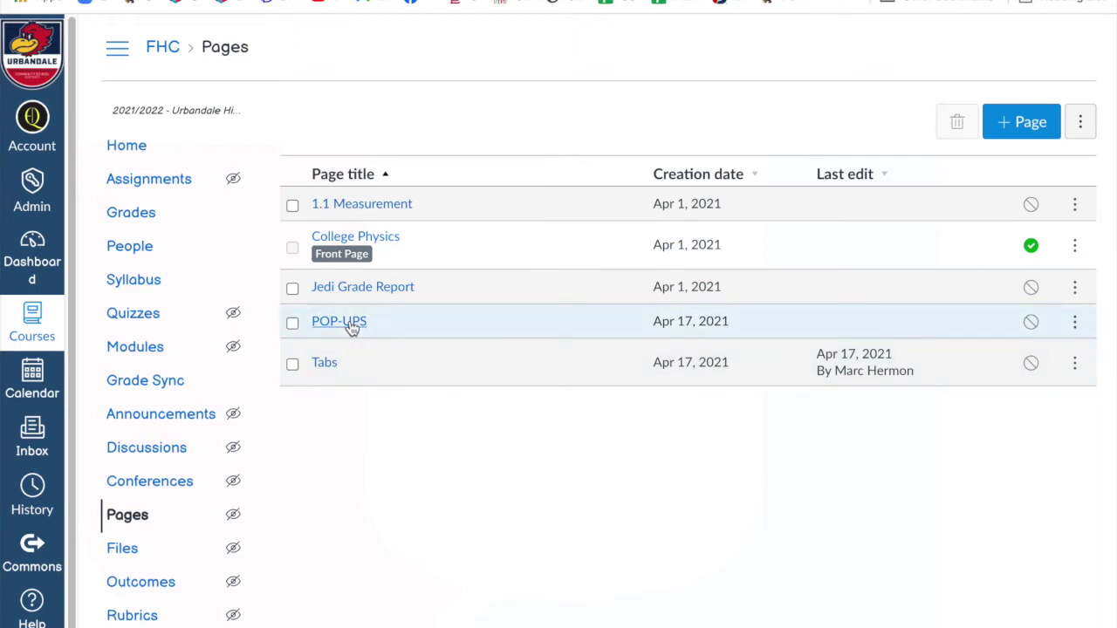
pyautogui.click(349, 322)
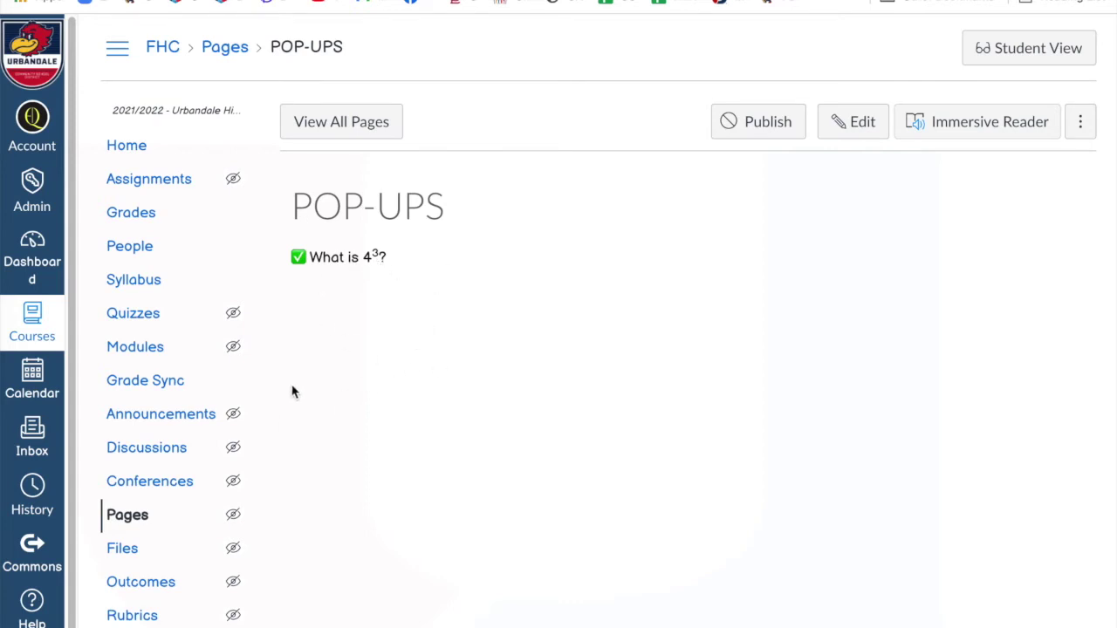
# Step: Test the "What is 4³?" link by opening and closing its answer pop-up several times
pyautogui.click(336, 257)
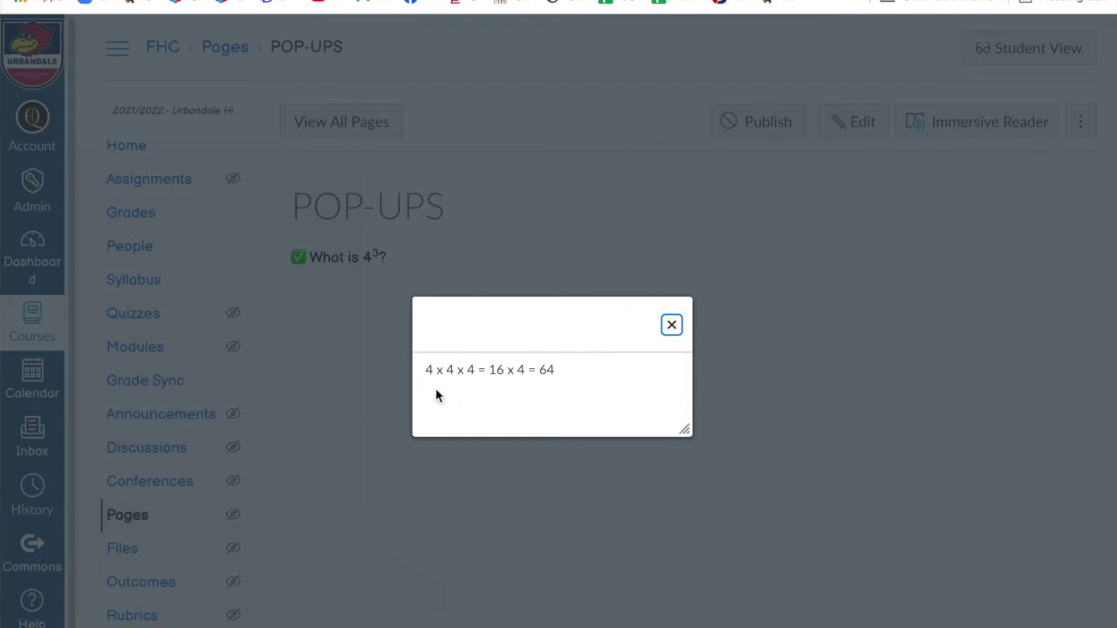
pyautogui.click(671, 326)
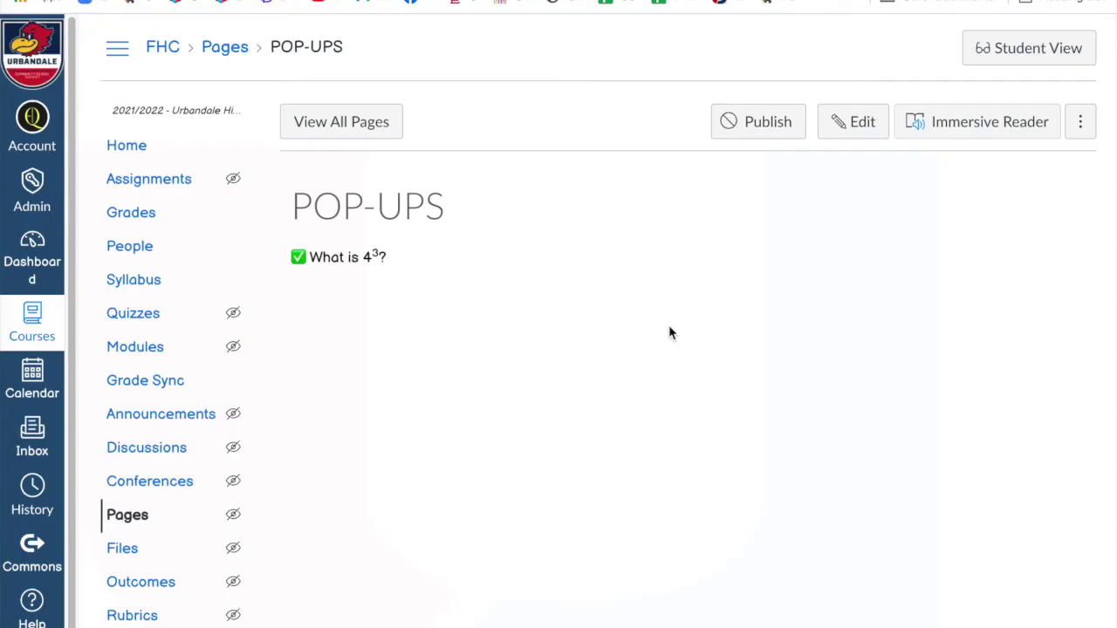
pyautogui.click(359, 261)
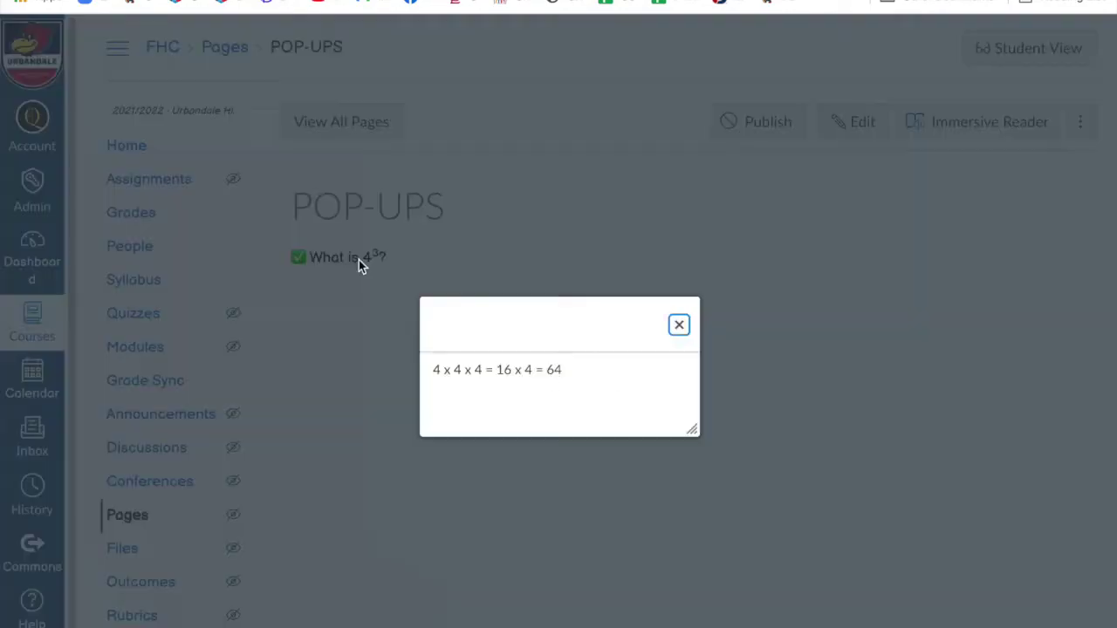
pyautogui.click(679, 326)
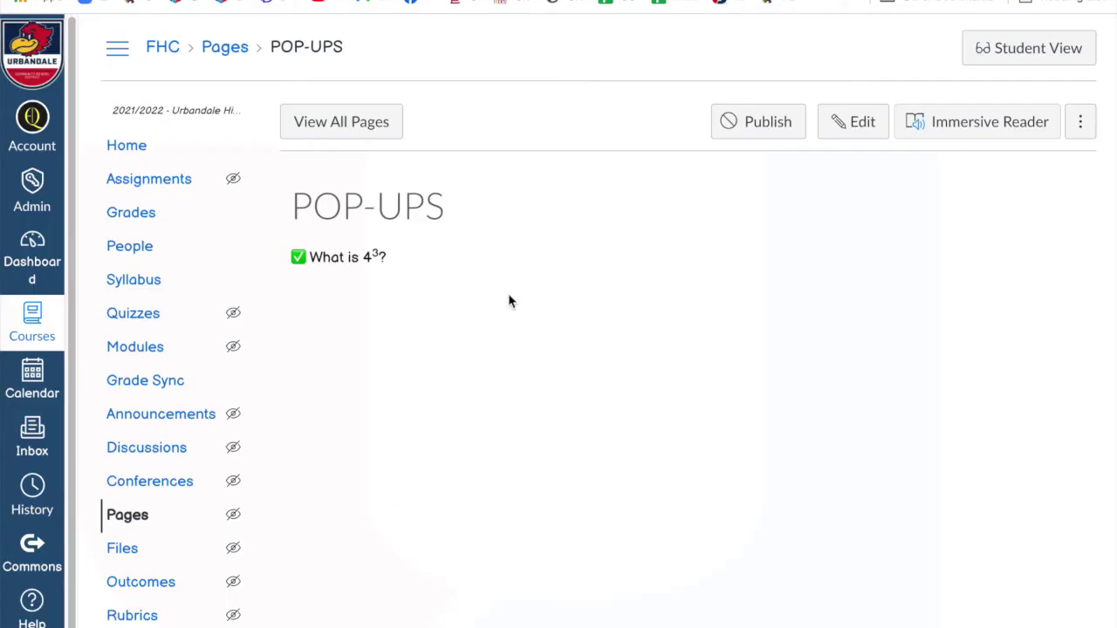
pyautogui.click(356, 262)
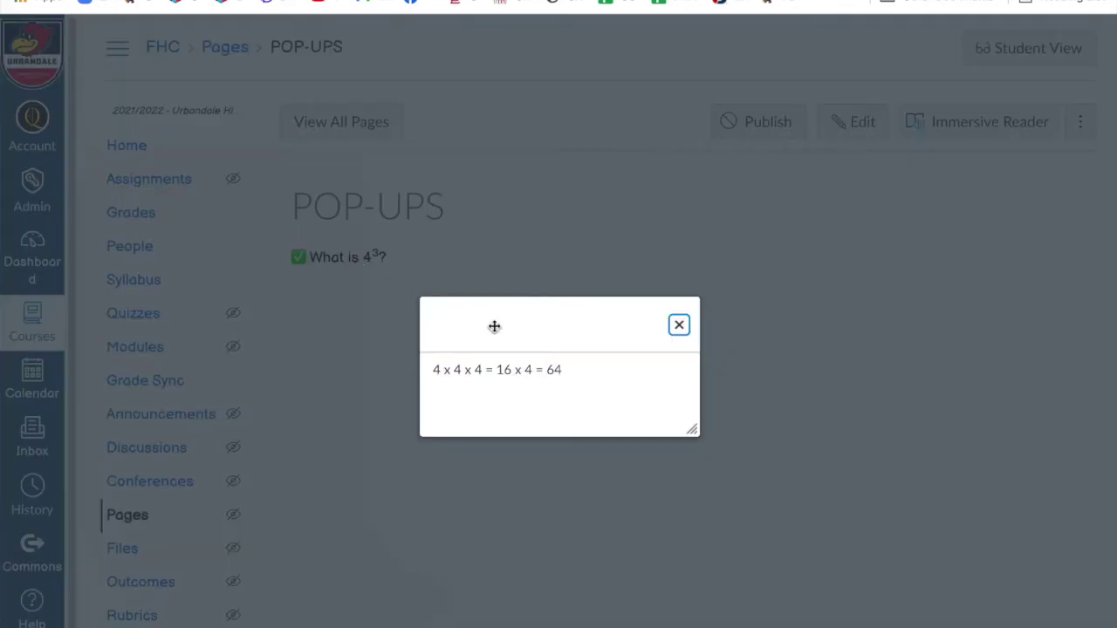
pyautogui.click(679, 325)
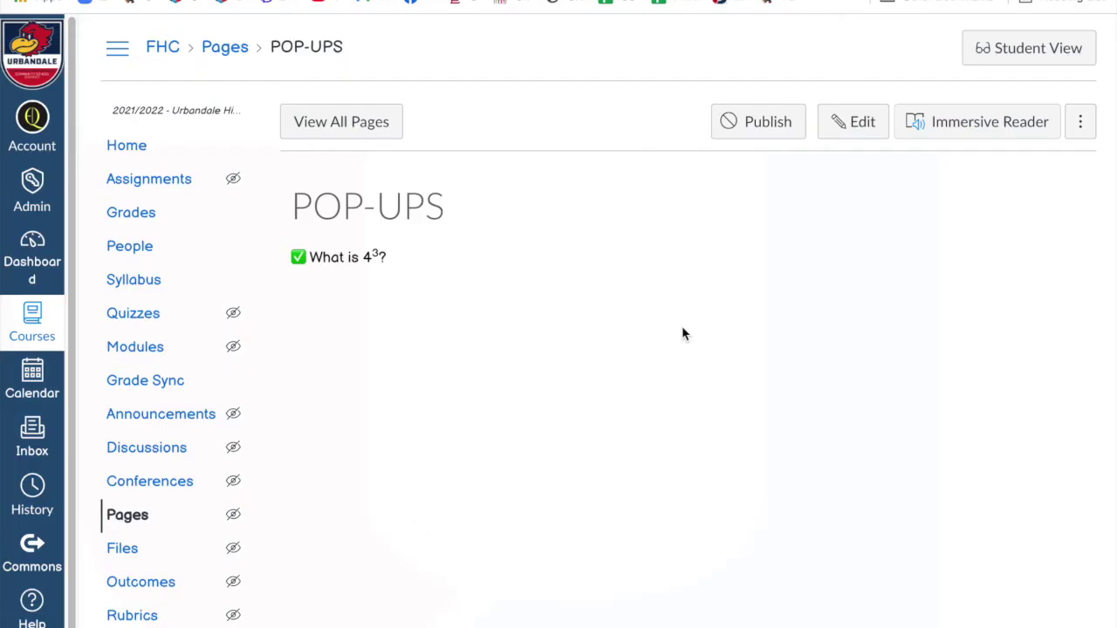
# Step: Open the POP-UPS page for editing in HTML view and highlight the popup1 id of the answer div
pyautogui.click(855, 127)
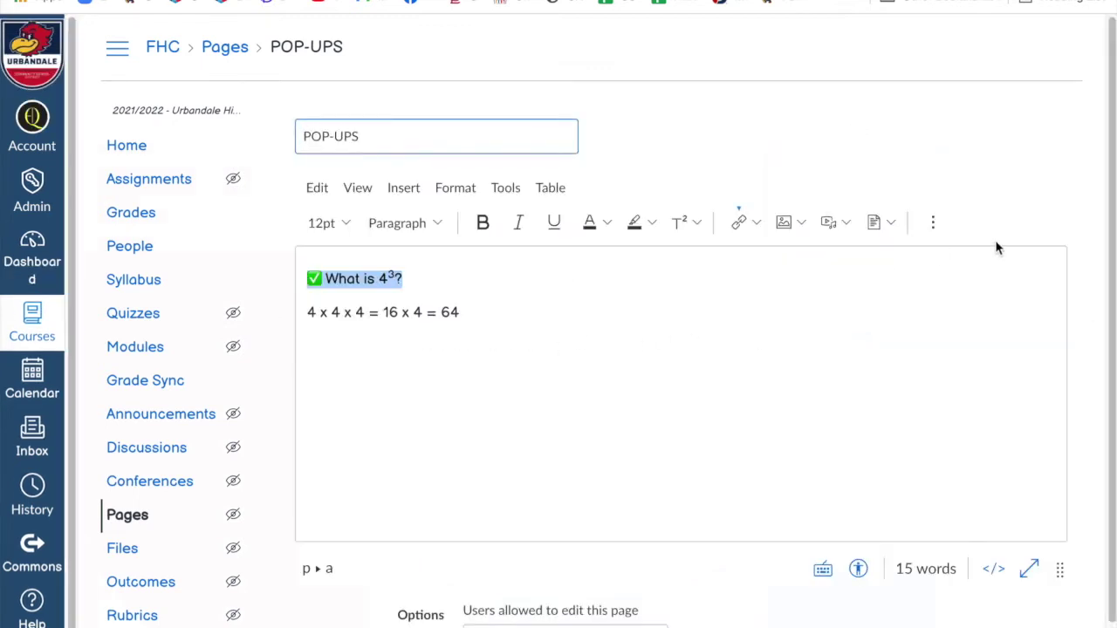
pyautogui.scroll(-1, 1082, 215)
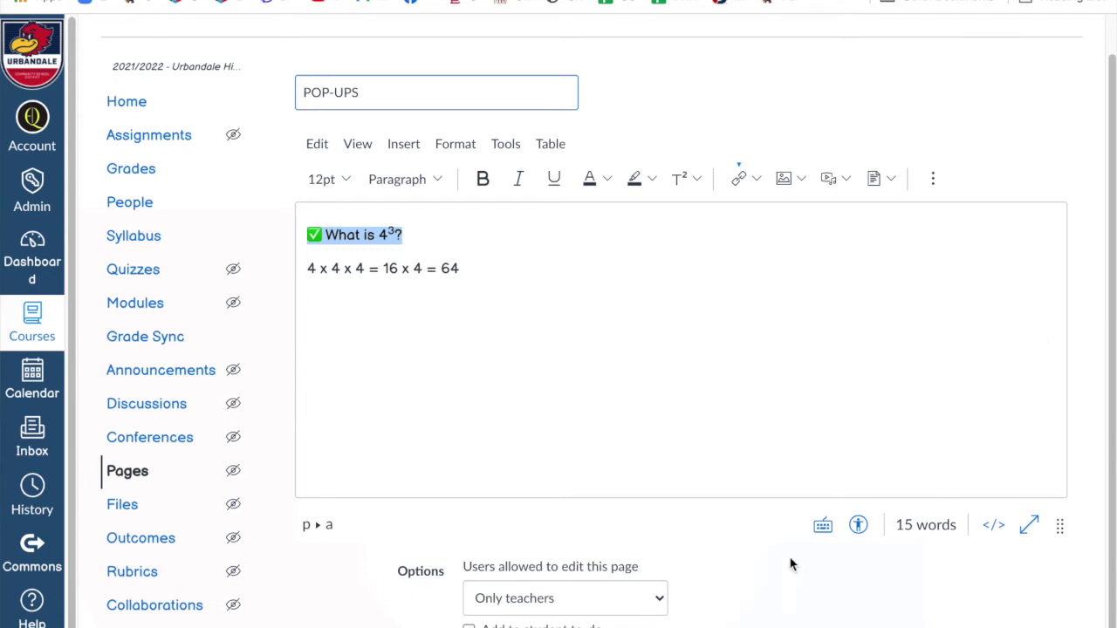
pyautogui.click(993, 527)
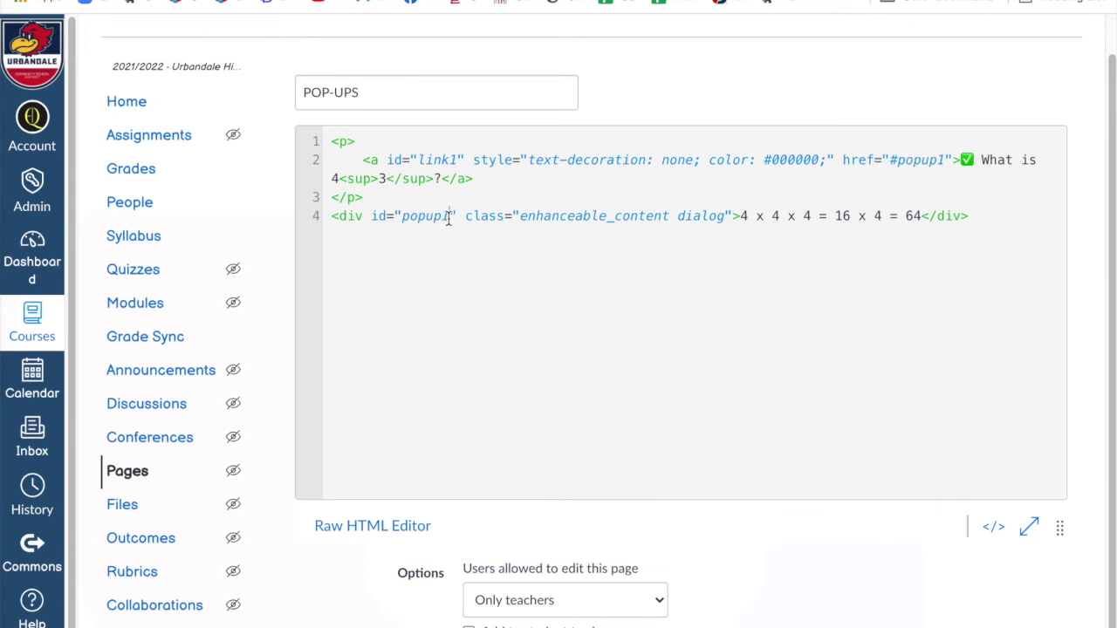
pyautogui.moveTo(448, 216); pyautogui.dragTo(401, 217)
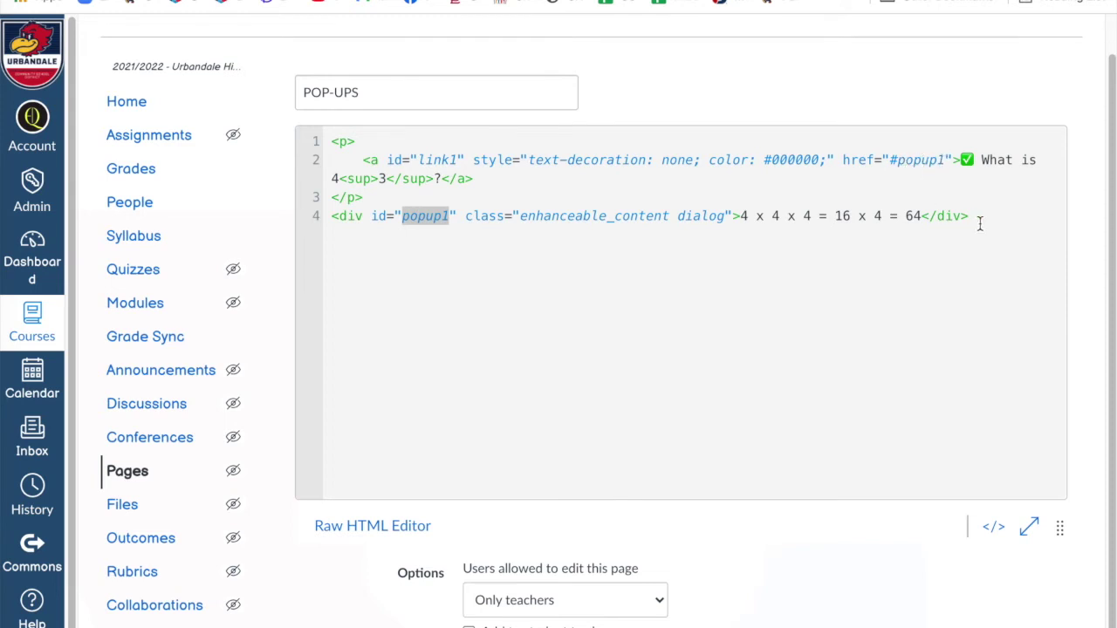
# Step: Duplicate the whole link and pop-up code block below the original, separated by a blank line
pyautogui.moveTo(981, 217); pyautogui.dragTo(324, 144)
pyautogui.hotkey('ctrl', 'c')
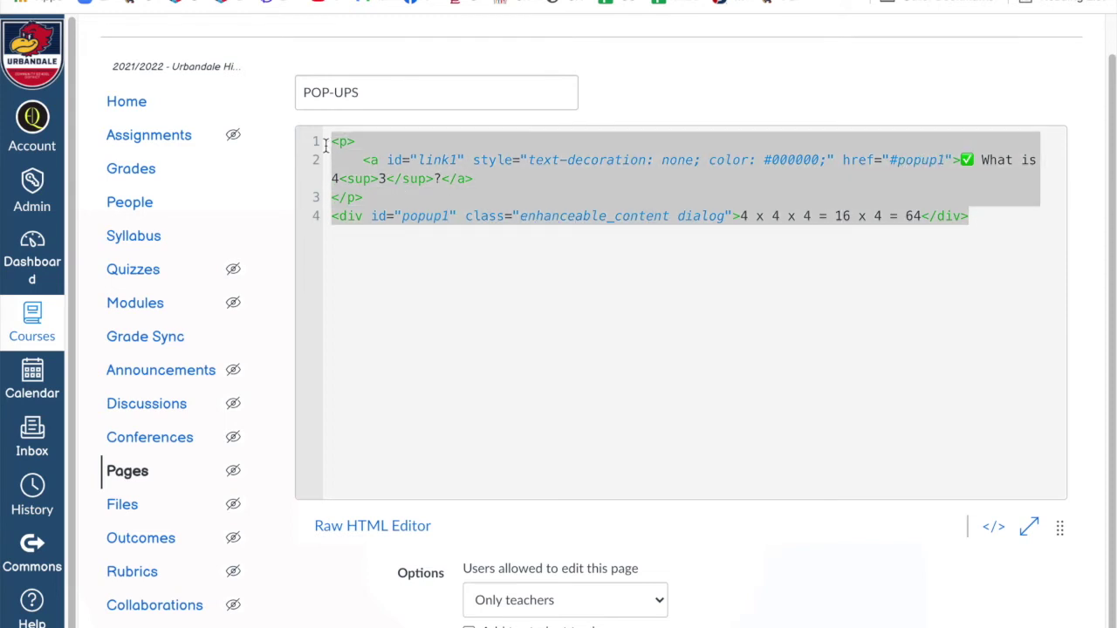
pyautogui.click(982, 217)
pyautogui.press('Return')
pyautogui.press('Return')
pyautogui.hotkey('ctrl', 'v')
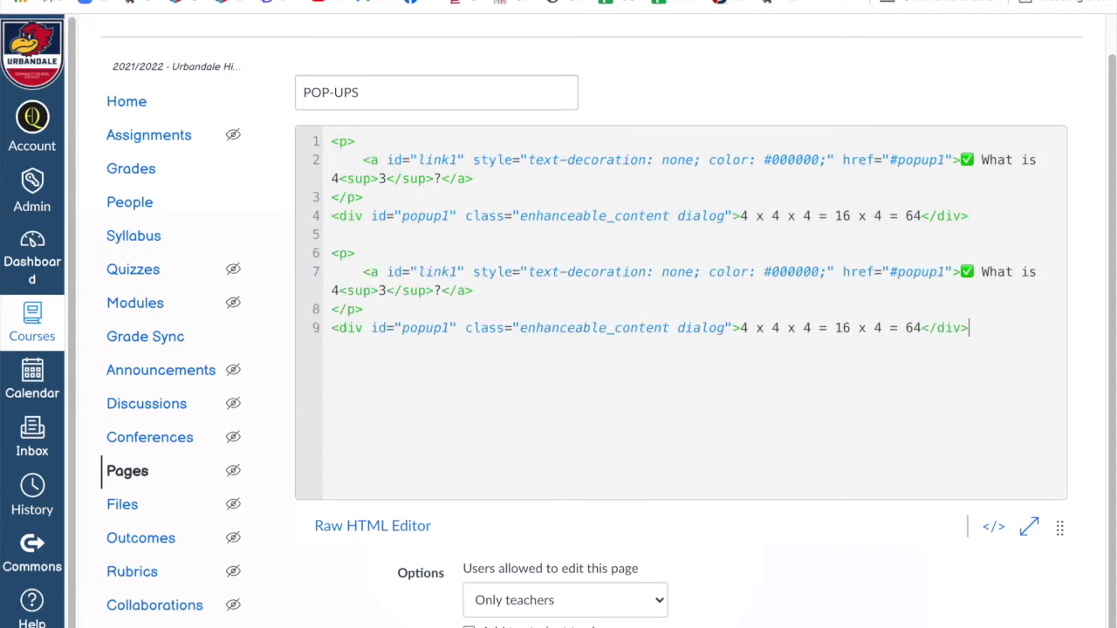
# Step: In the duplicated block, set the link's href to #p2 and the answer div's id to p2
pyautogui.click(944, 273)
pyautogui.moveTo(938, 273); pyautogui.dragTo(908, 276)
pyautogui.press('BackSpace')
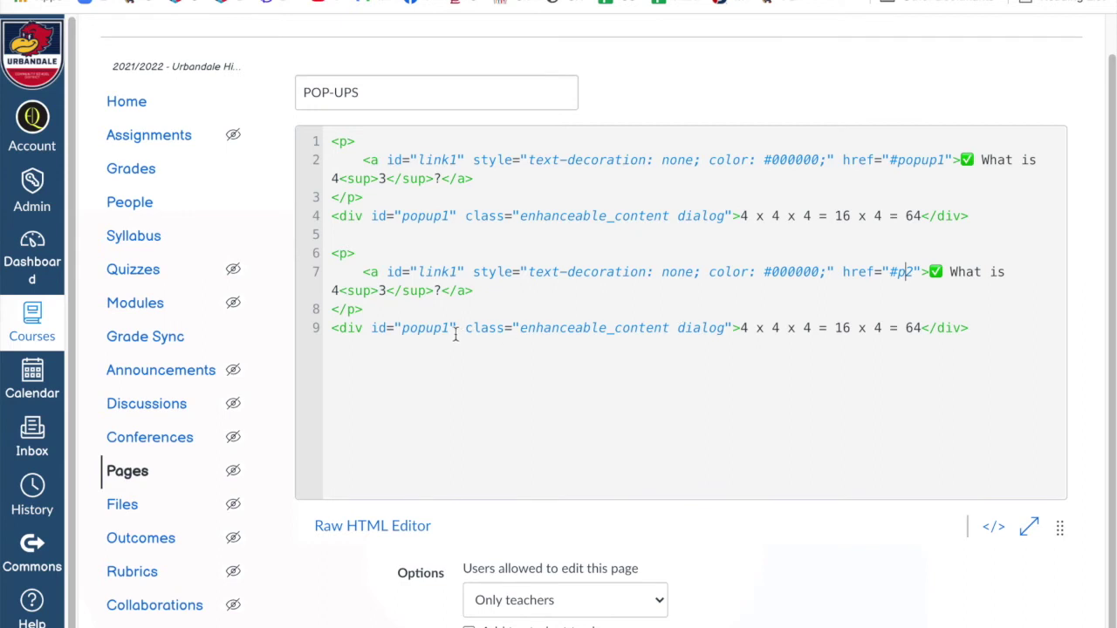
pyautogui.moveTo(448, 328); pyautogui.dragTo(410, 325)
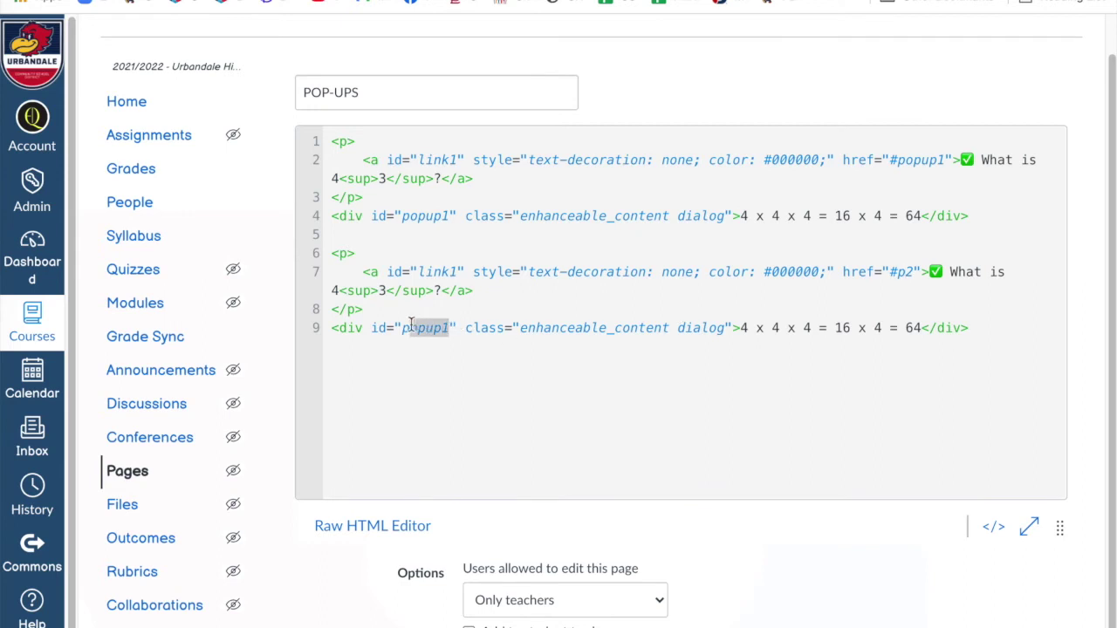
pyautogui.press('BackSpace')
pyautogui.write('2')
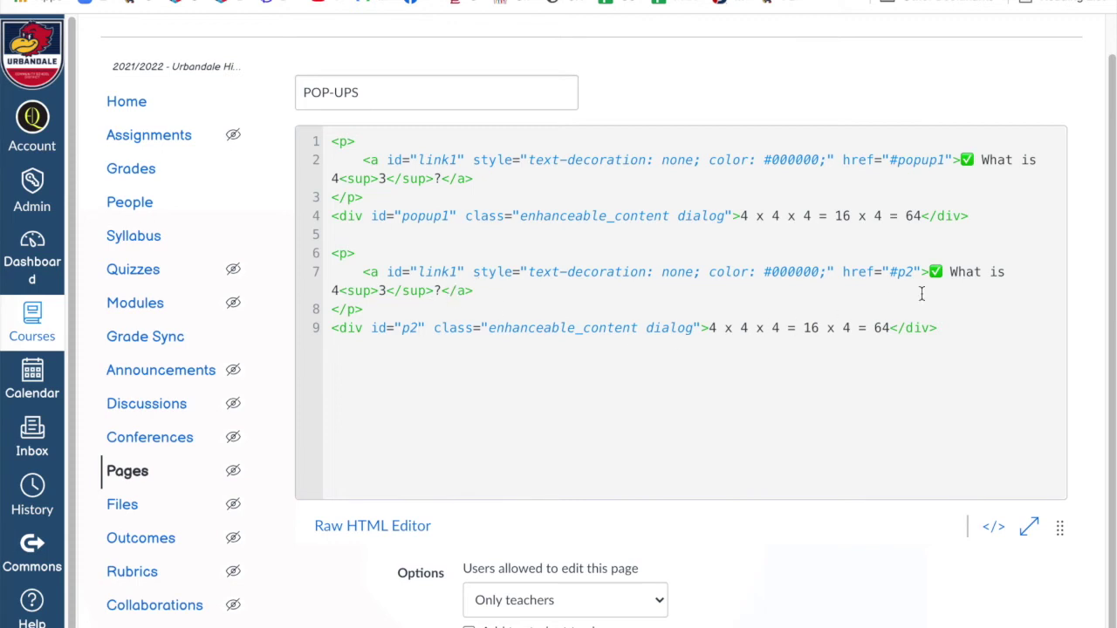
# Step: Change the duplicated block's question text to "What is 4 + 3?"
pyautogui.moveTo(435, 290); pyautogui.dragTo(336, 297)
pyautogui.press('BackSpace')
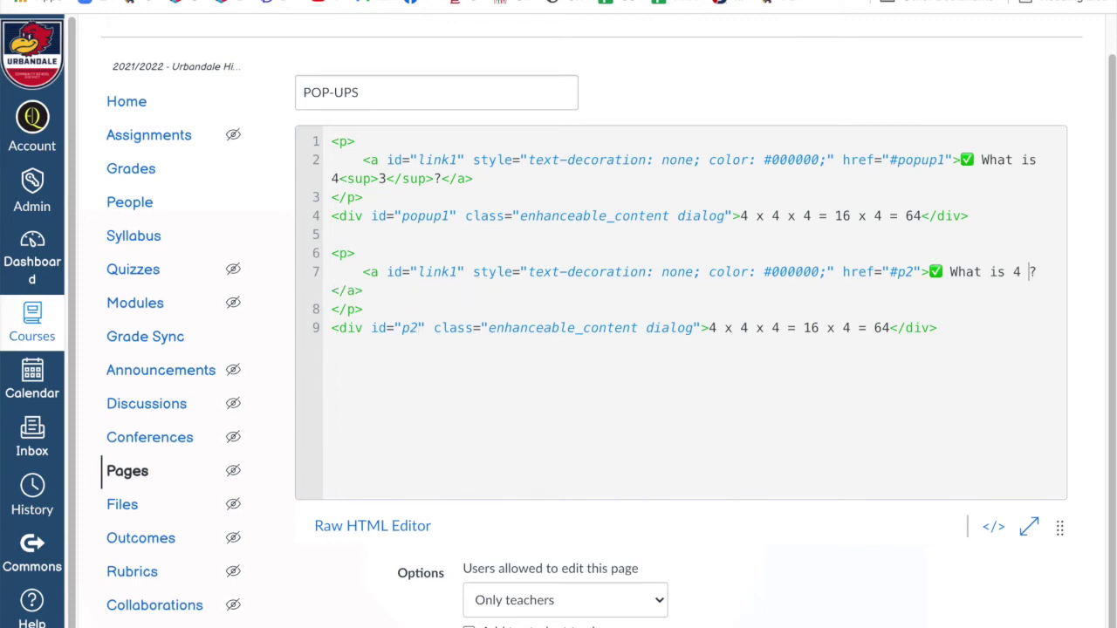
pyautogui.write('+ 3')
# Step: Replace the answer text inside the p2 div with "4 + 3 = 7"
pyautogui.moveTo(851, 327); pyautogui.dragTo(711, 327)
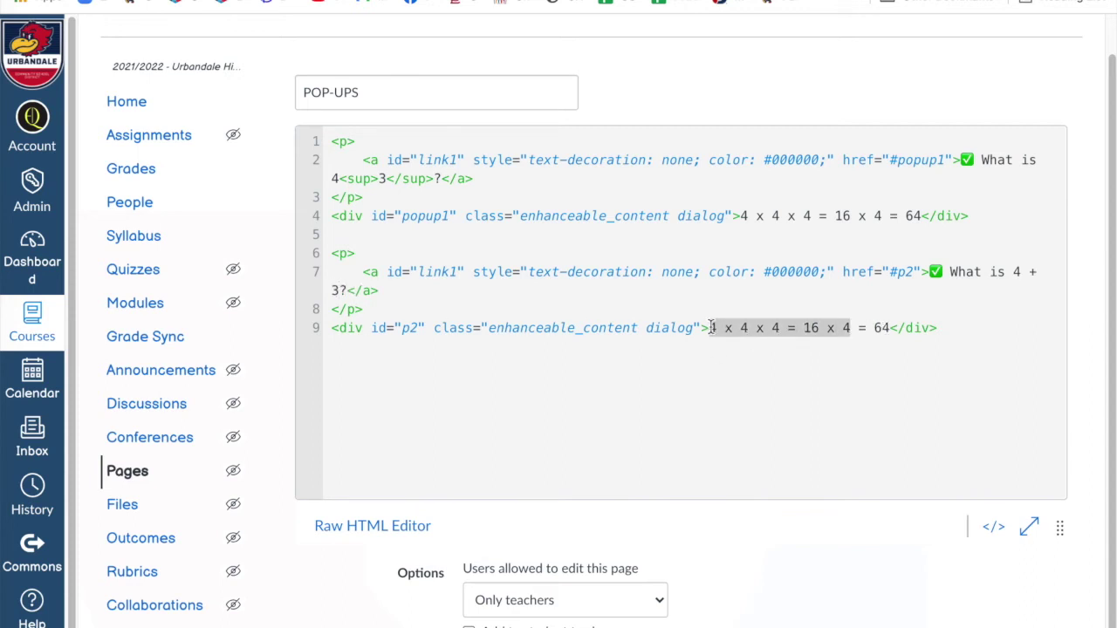
pyautogui.write('4 +3')
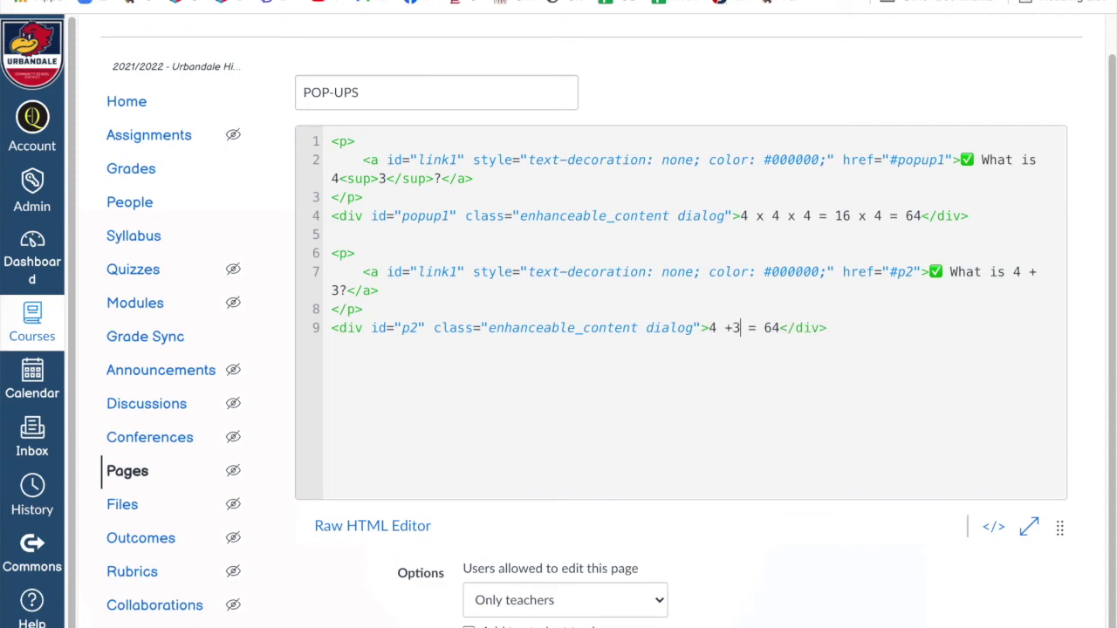
pyautogui.press('BackSpace')
pyautogui.write('3')
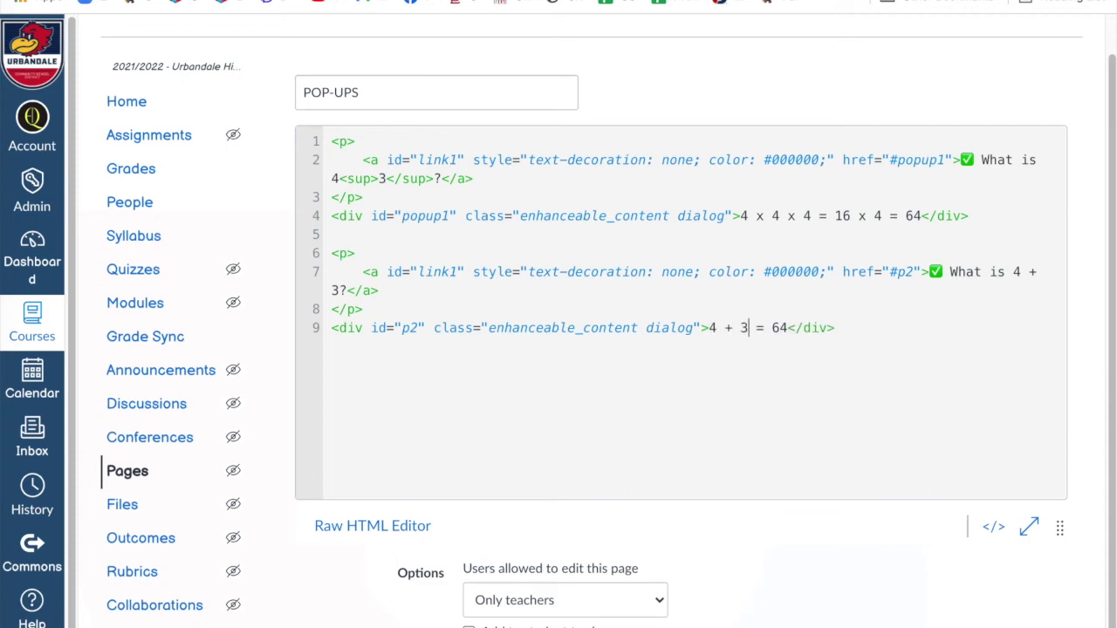
pyautogui.moveTo(787, 328); pyautogui.dragTo(776, 327)
pyautogui.write('7')
# Step: Return to the visual editor, save the page, and test the answer pop-ups of both questions, closing each one
pyautogui.click(994, 527)
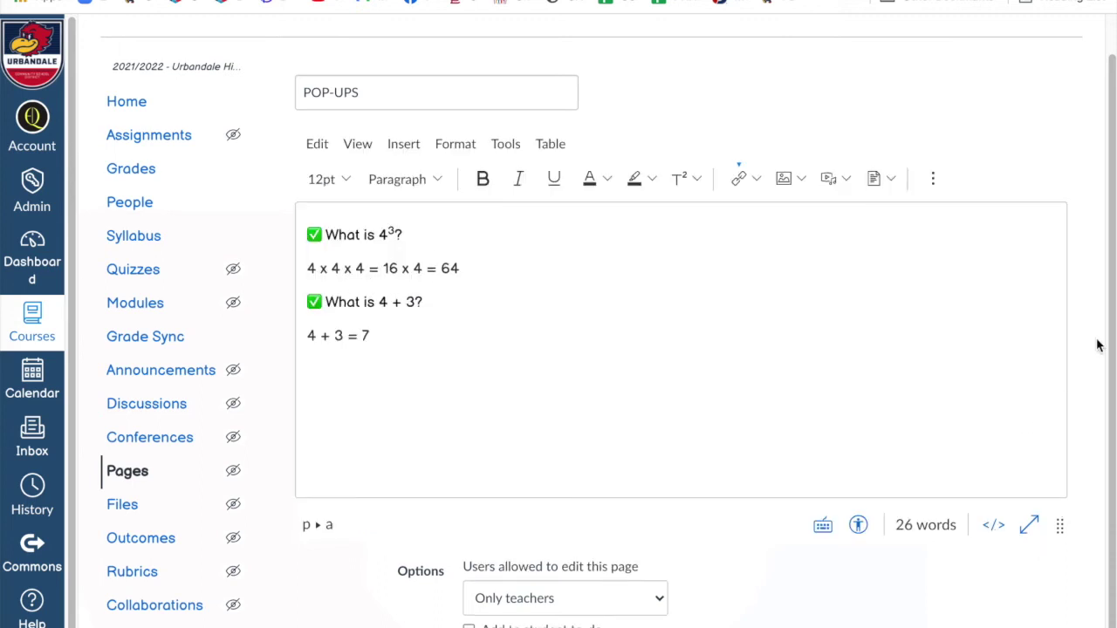
pyautogui.scroll(-2, 1098, 344)
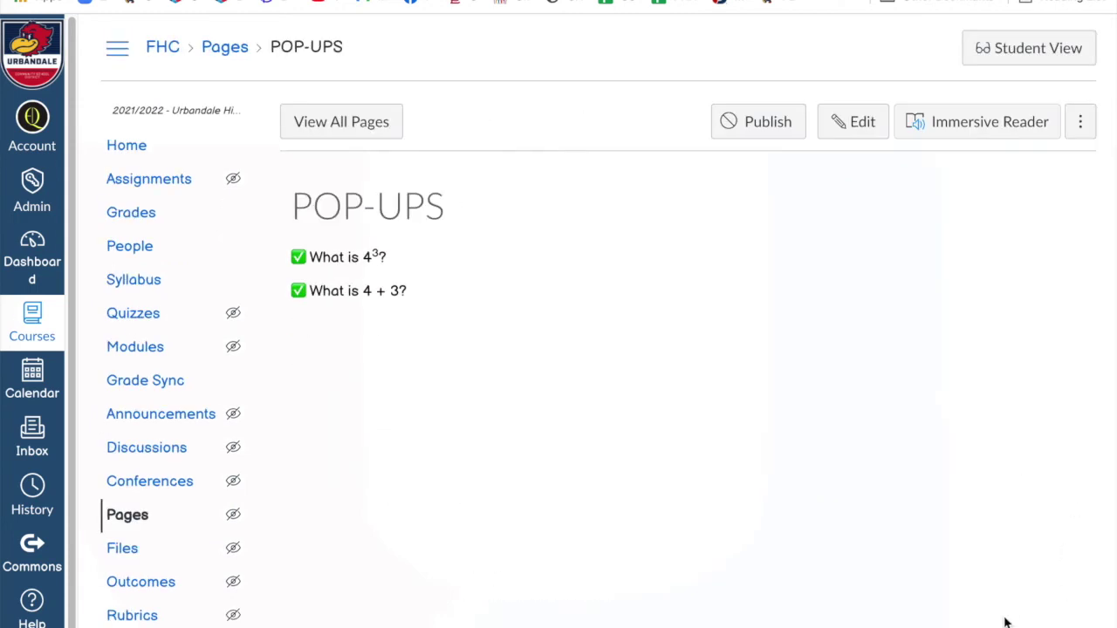
pyautogui.click(371, 296)
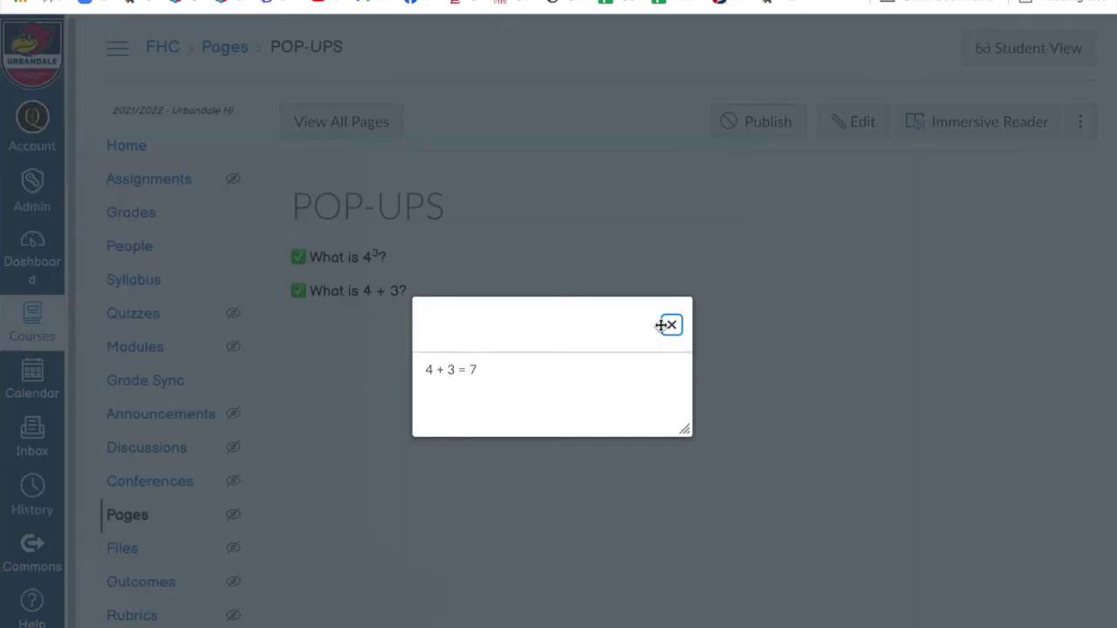
pyautogui.click(667, 324)
pyautogui.click(343, 259)
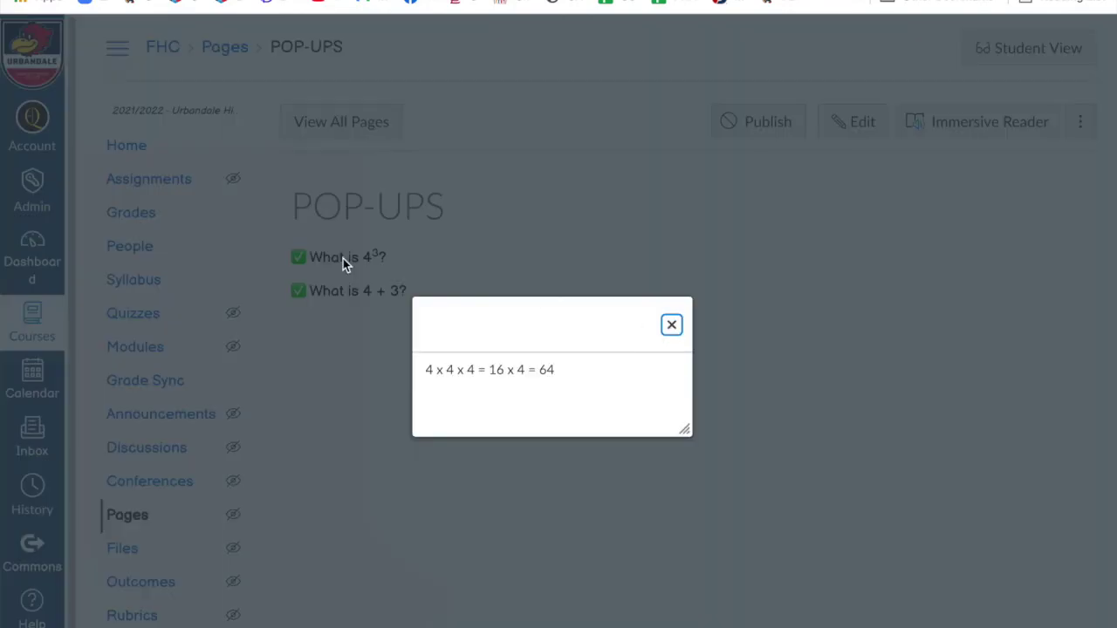
pyautogui.click(671, 325)
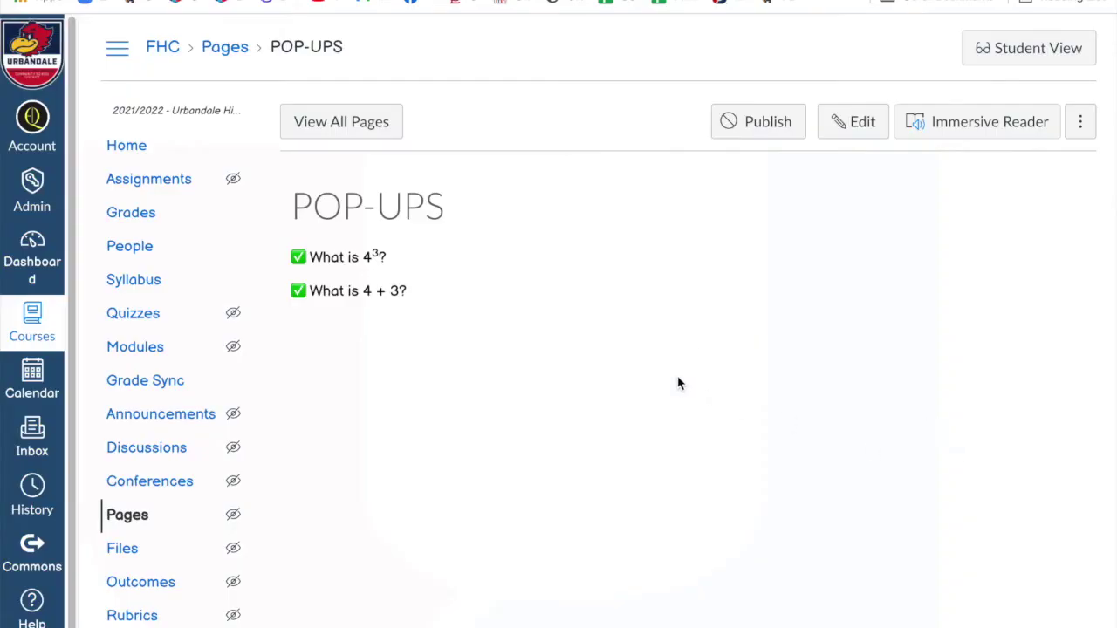
# Step: Open the POP-UPS page for editing in HTML view, and copy the Bell emoji from Emojipedia
pyautogui.click(863, 136)
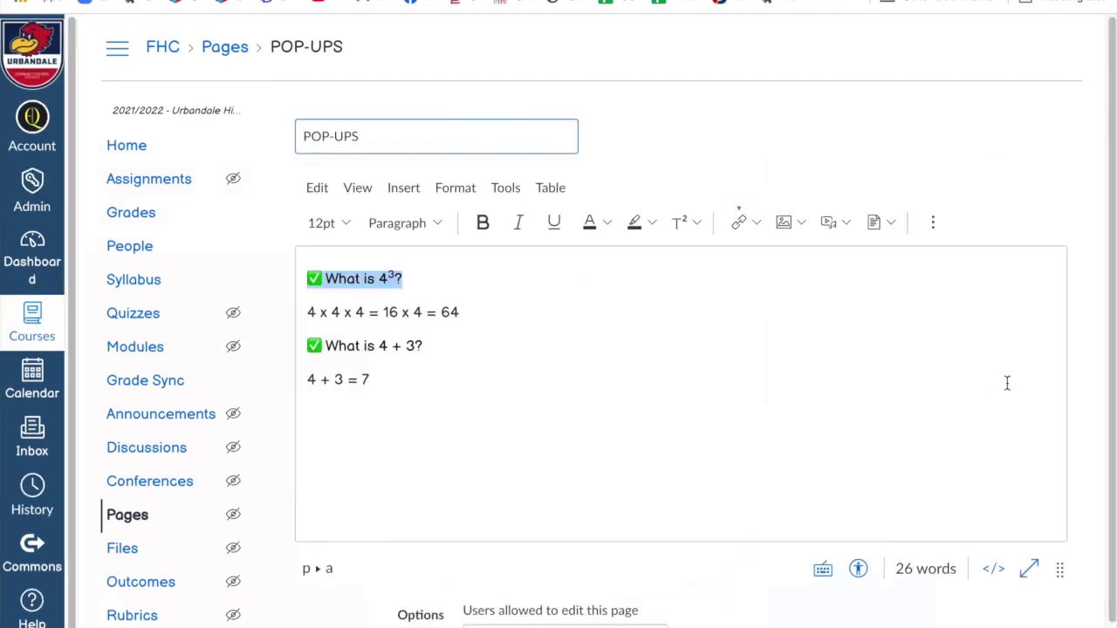
pyautogui.click(993, 568)
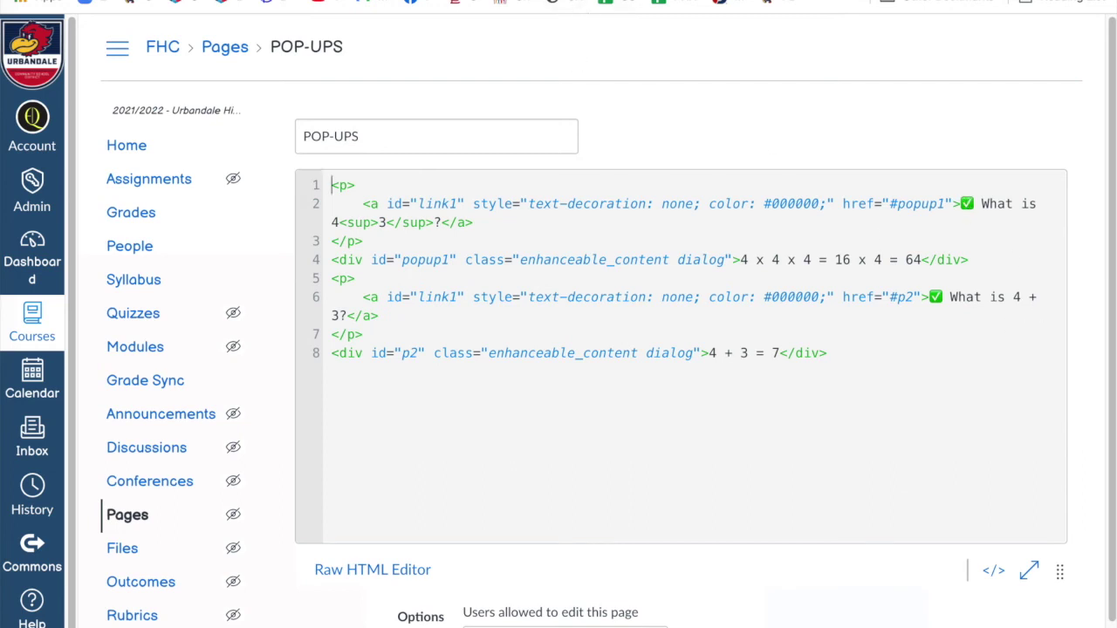
pyautogui.click(602, 3)
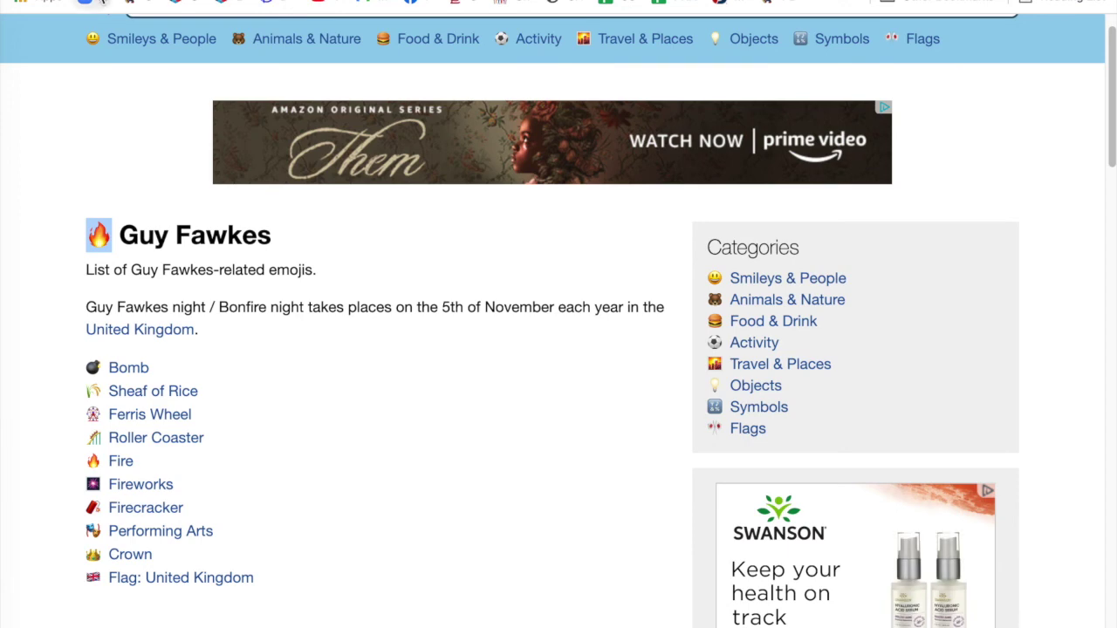
pyautogui.scroll(1, 138, 78)
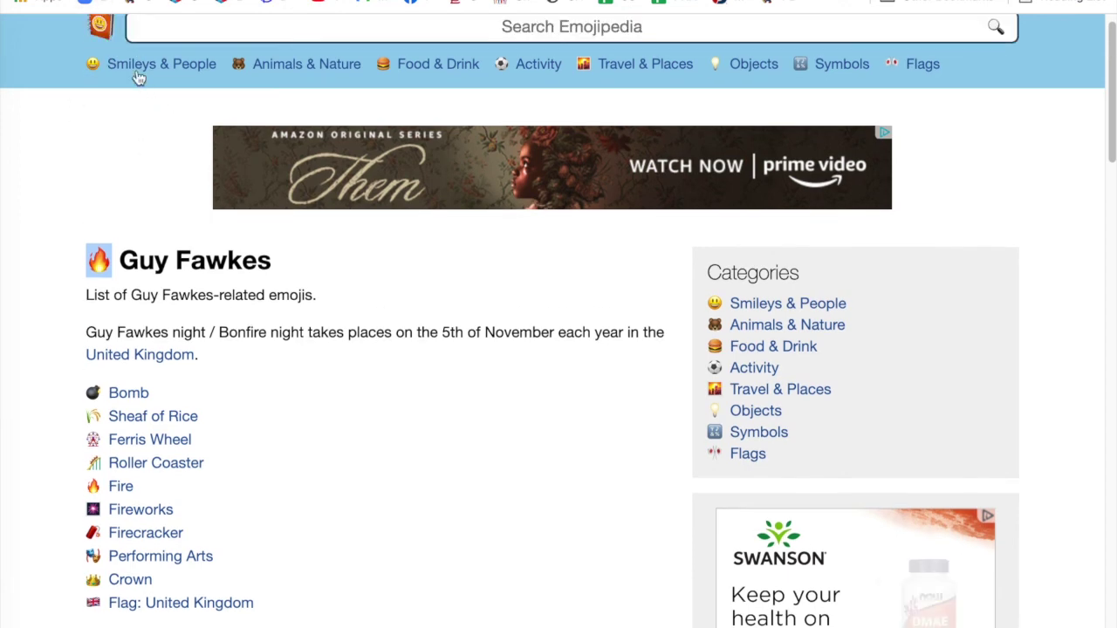
pyautogui.scroll(-15, 456, 232)
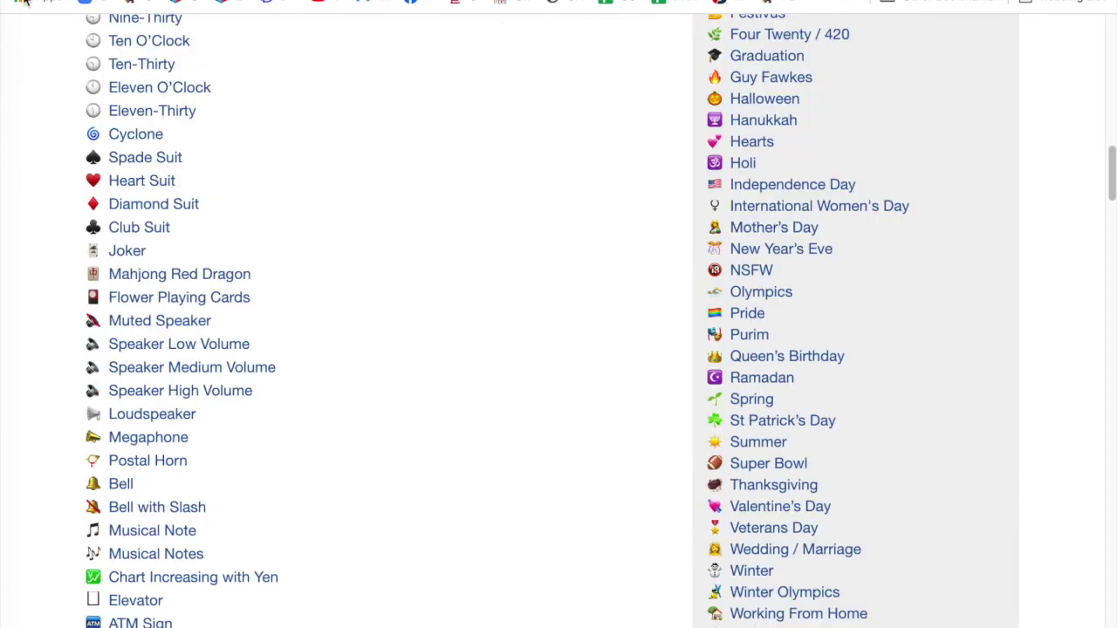
pyautogui.scroll(-1, 421, 235)
pyautogui.scroll(-3, 421, 235)
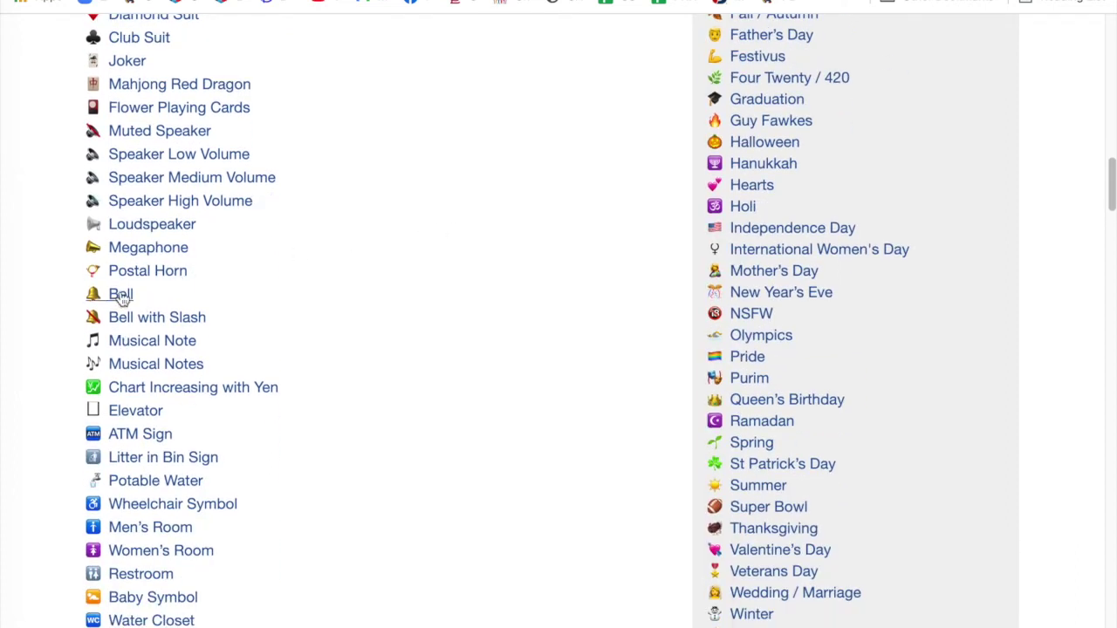
pyautogui.click(120, 296)
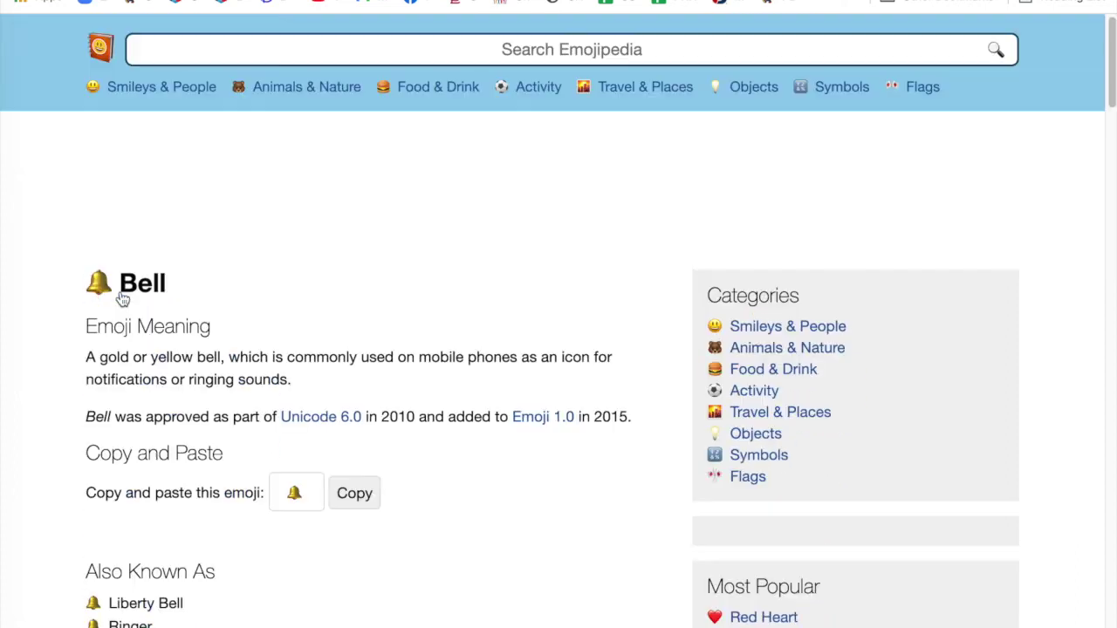
pyautogui.click(343, 496)
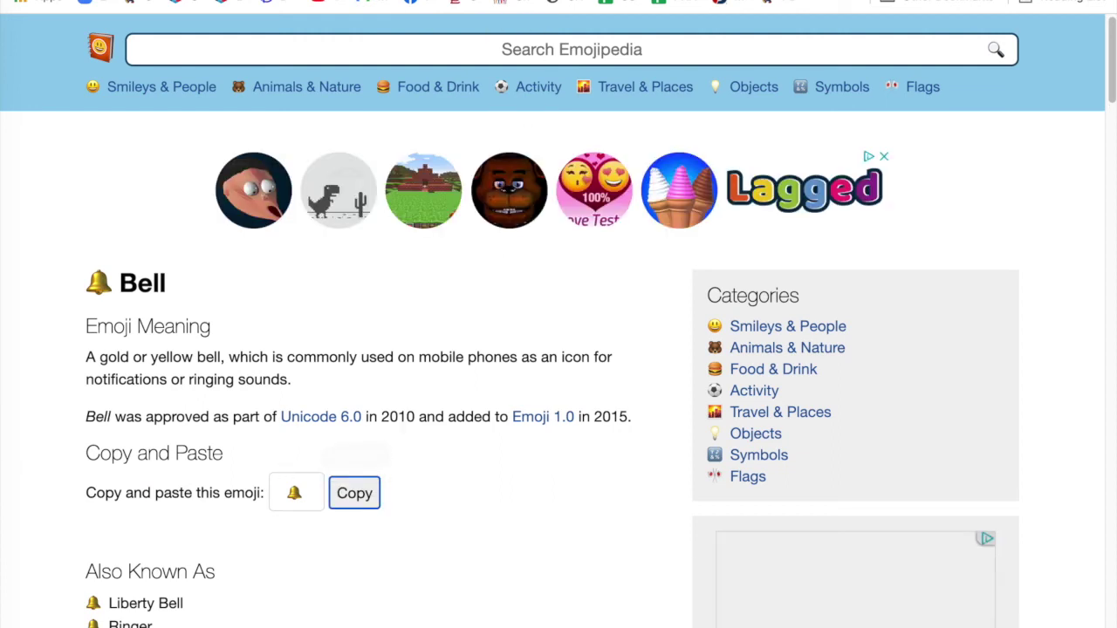
# Step: Back in the Canvas page's HTML, replace the check mark before "What is 4 + 3?" with the bell emoji and add a bell after the answer 7
pyautogui.hotkey('ctrl', 'Tab')
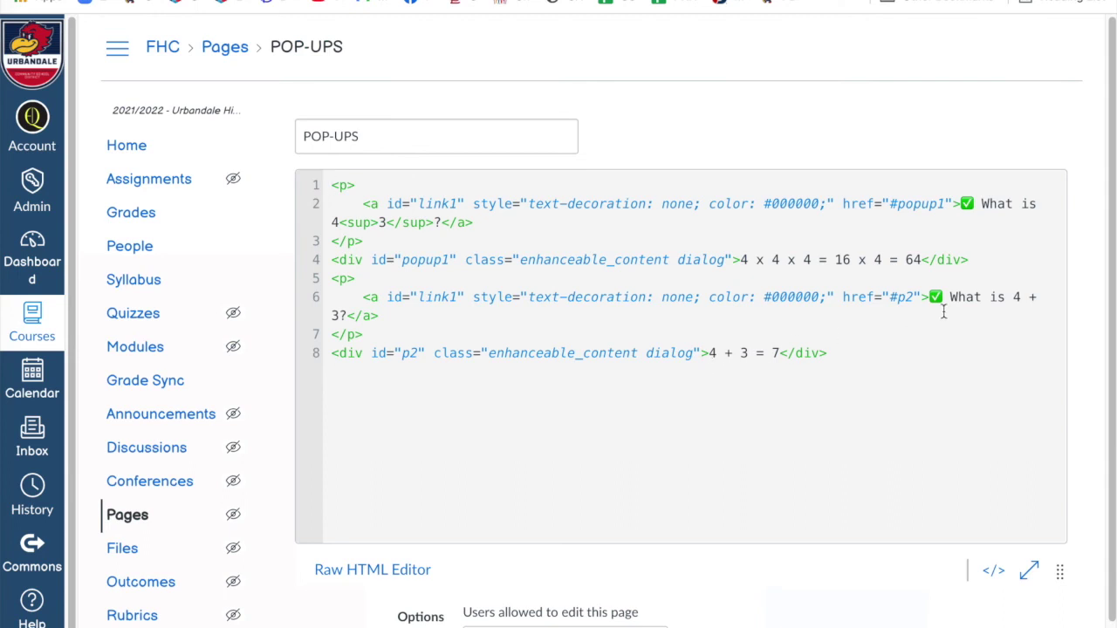
pyautogui.moveTo(942, 299); pyautogui.dragTo(932, 301)
pyautogui.hotkey('ctrl', 'v')
pyautogui.click(781, 353)
pyautogui.hotkey('ctrl', 'v')
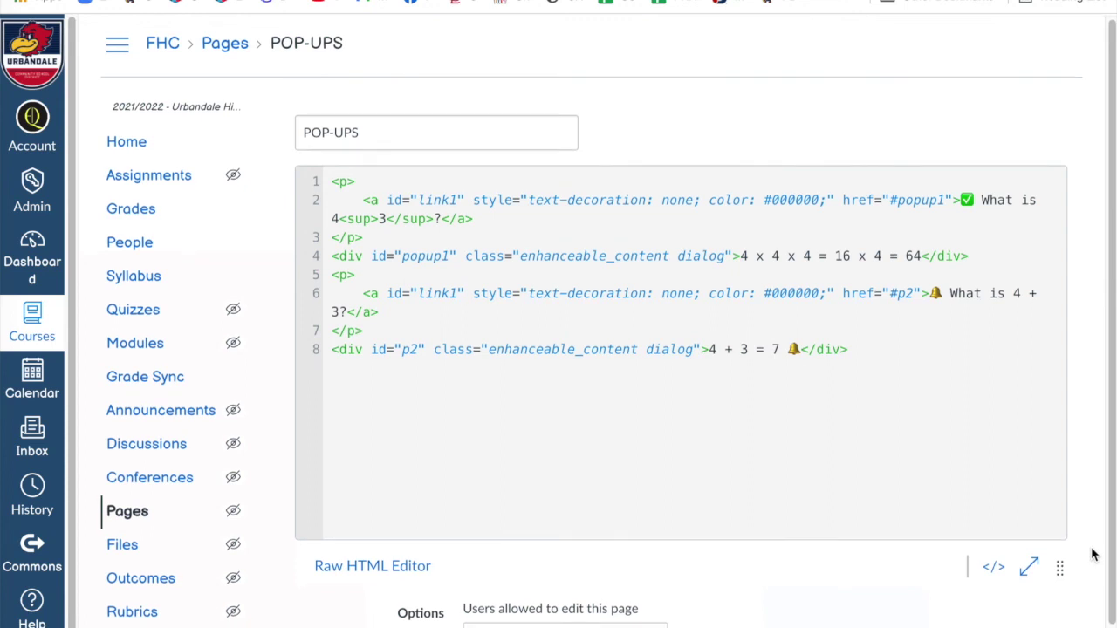
# Step: Save the page and test the "What is 4 + 3?" answer pop-up, closing it after viewing
pyautogui.scroll(-2, 1093, 555)
pyautogui.click(1059, 622)
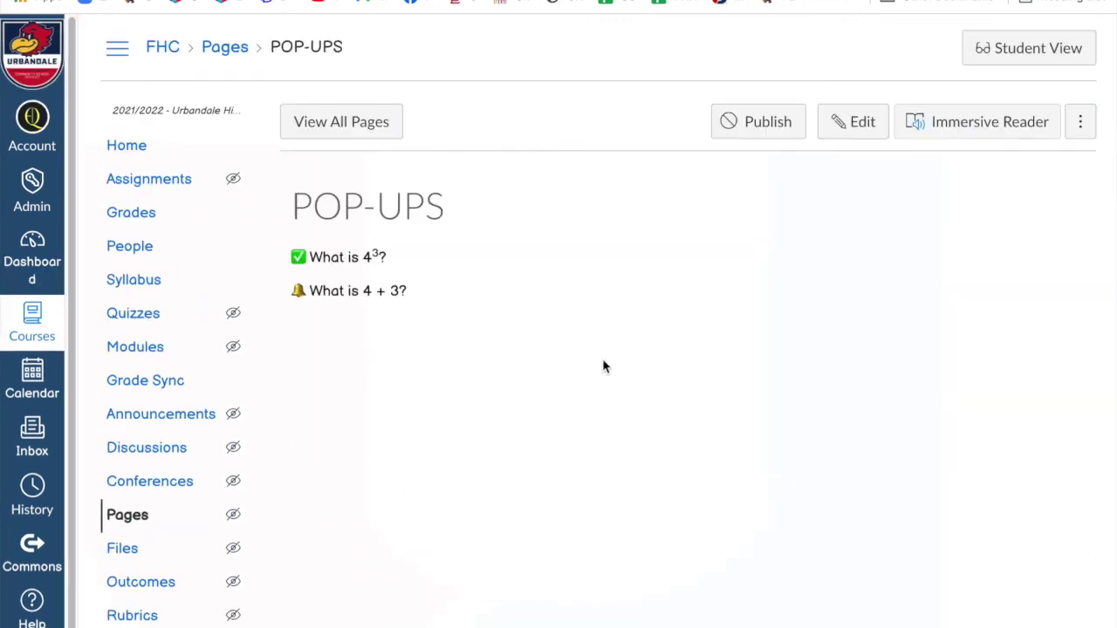
pyautogui.click(367, 295)
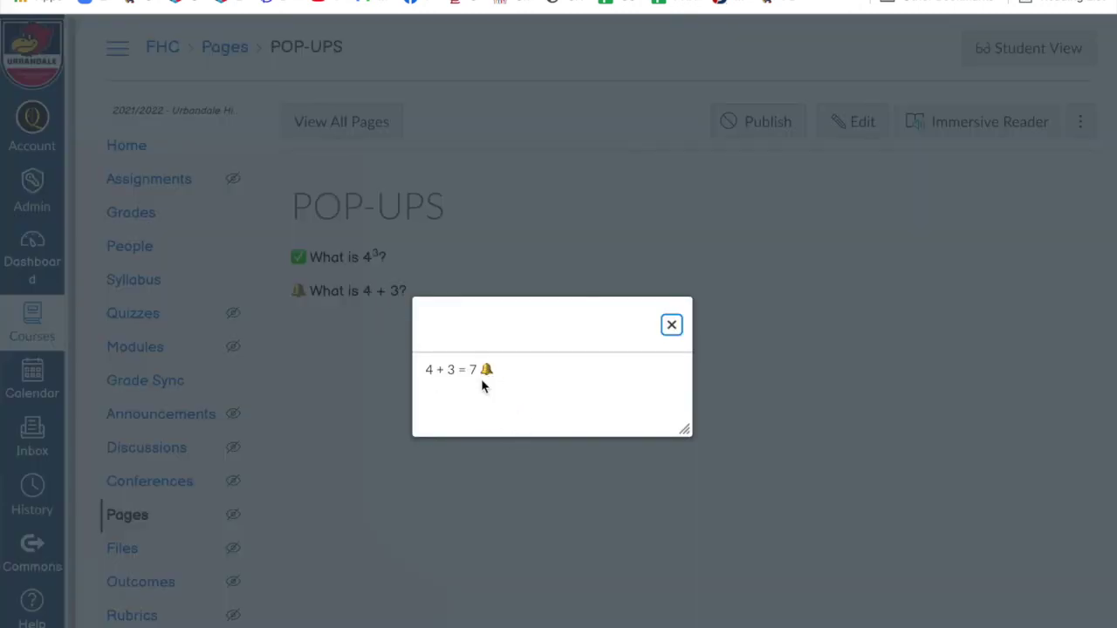
pyautogui.click(671, 324)
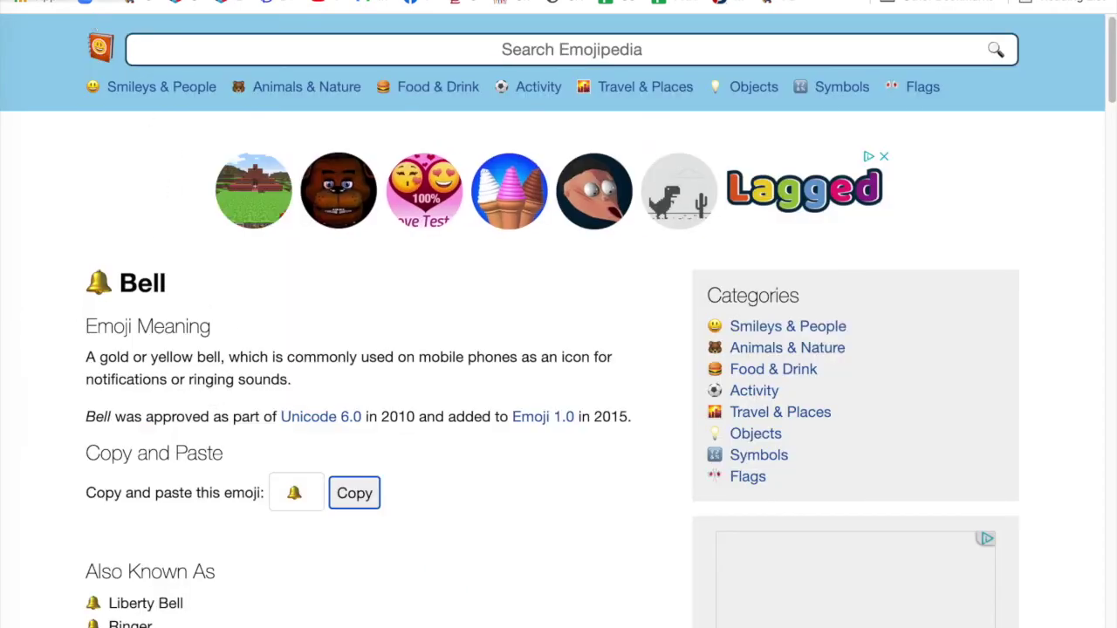
# Step: Return to Emojipedia and browse the emoji list containing the Bell entry
pyautogui.scroll(-15, 559, 349)
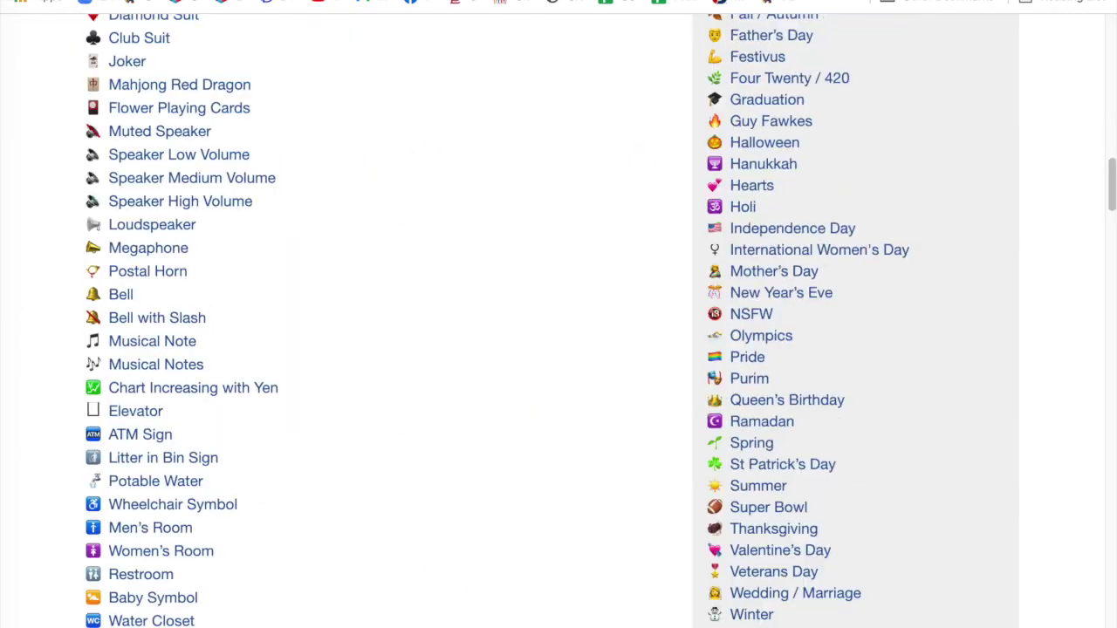